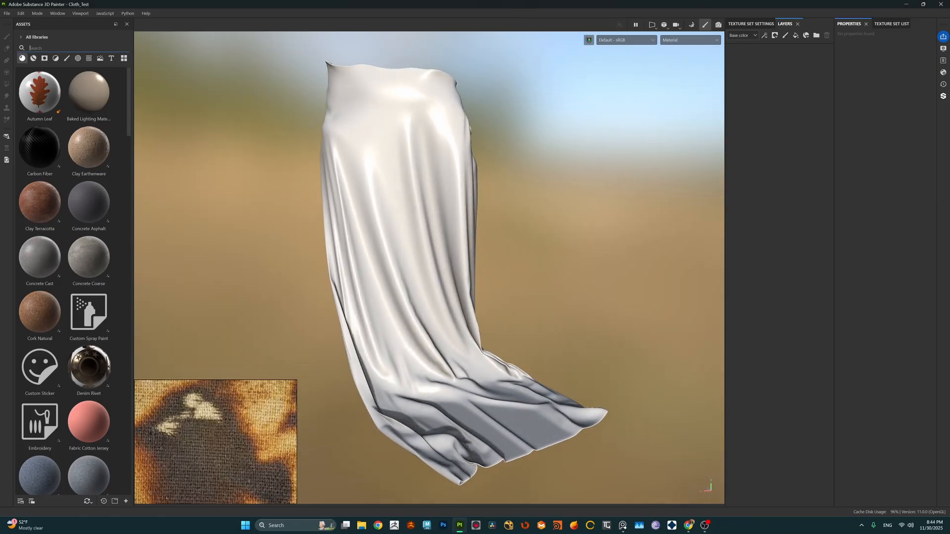
# Step: Search the assets for cloth, apply Fabric Linen to the model as a layer, and set its tiling to 3
pyautogui.write('cloth')
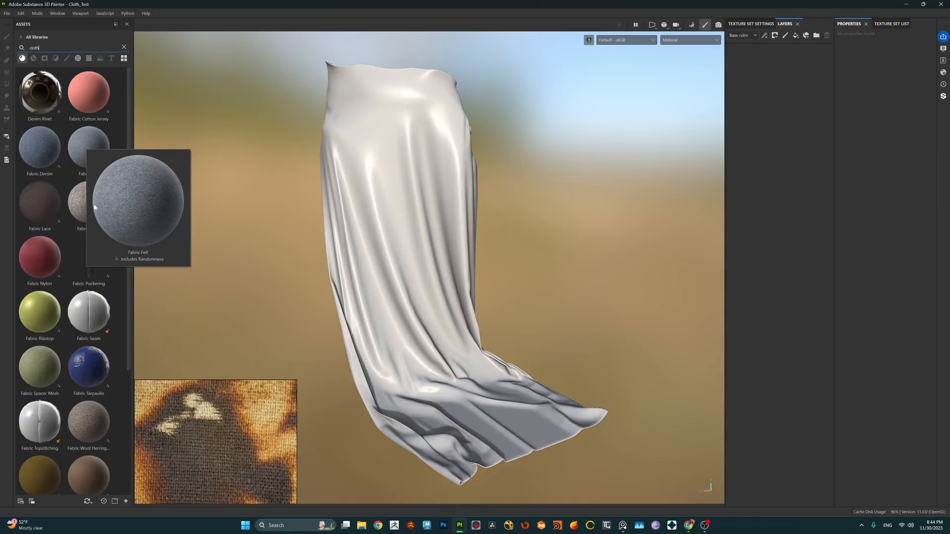
pyautogui.moveTo(84, 201)
pyautogui.moveTo(85, 201); pyautogui.dragTo(753, 102)
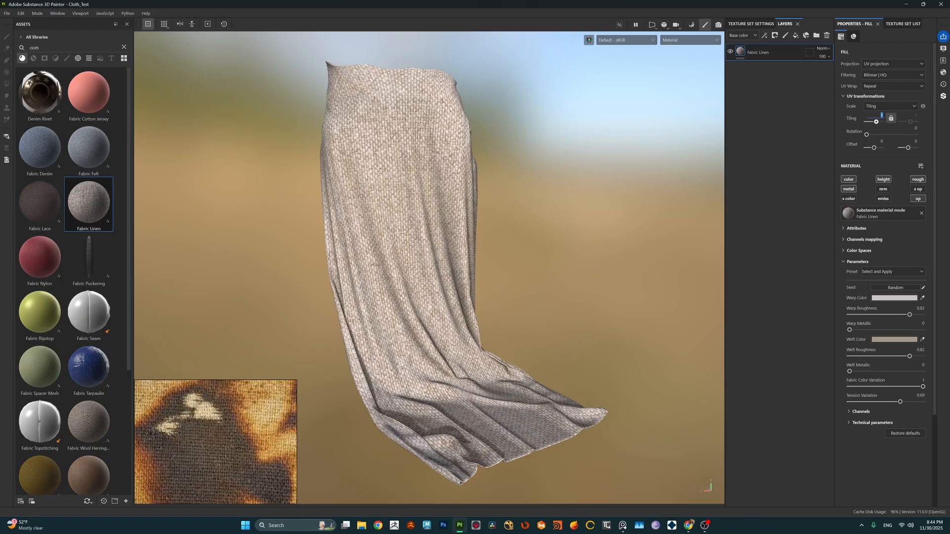
pyautogui.write('3')
pyautogui.press('Return')
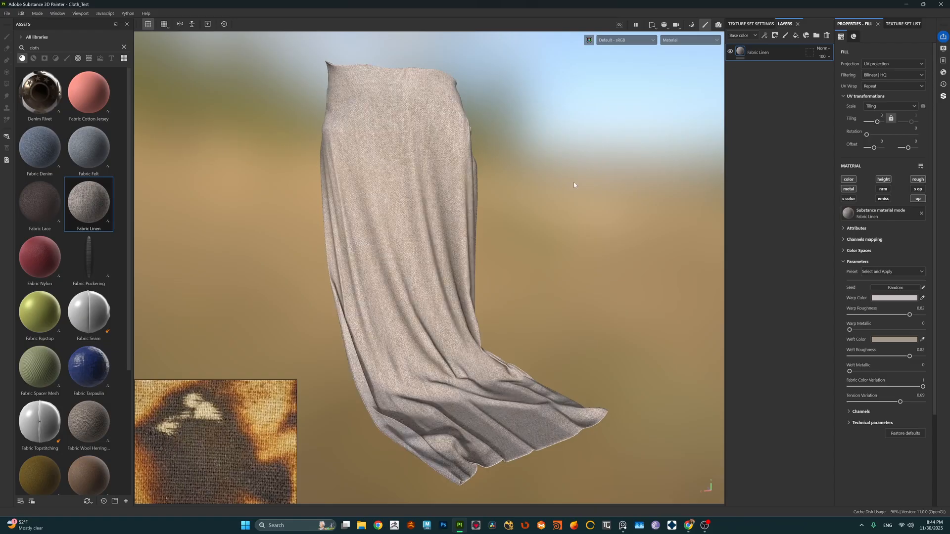
# Step: Darken the linen's weft color to a muted grey-brown and its warp color to grey 9C9493
pyautogui.click(894, 340)
pyautogui.click(799, 409)
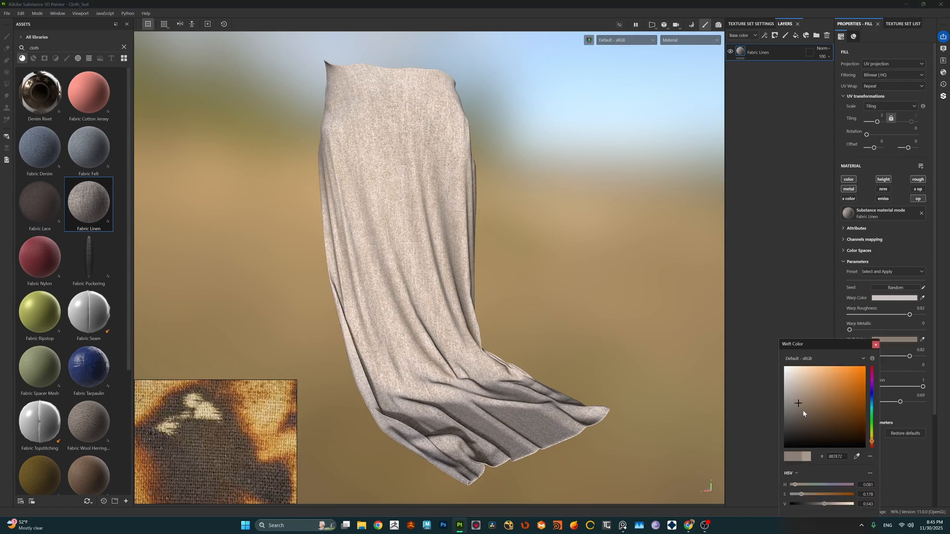
pyautogui.click(875, 344)
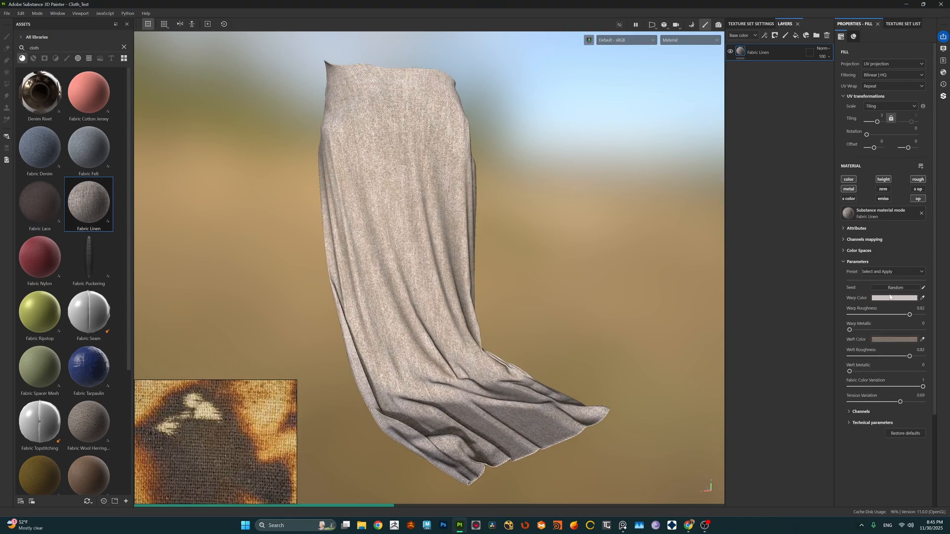
pyautogui.click(892, 298)
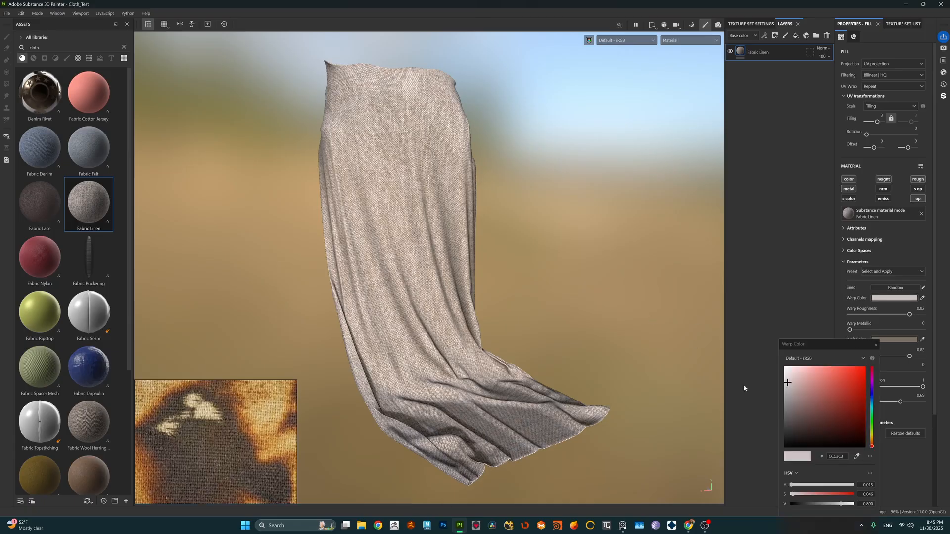
pyautogui.click(789, 398)
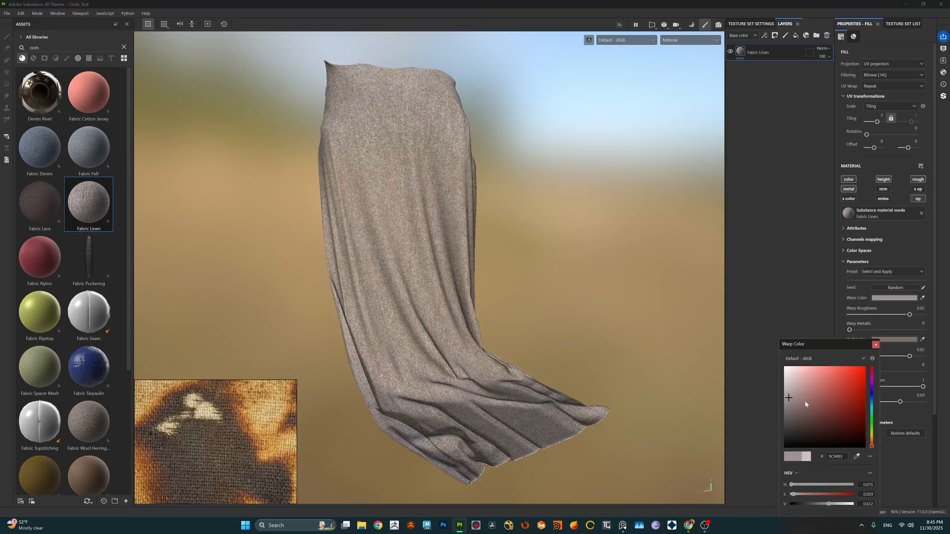
pyautogui.click(875, 345)
pyautogui.keyDown('alt'); pyautogui.moveTo(479, 257); pyautogui.dragTo(488, 250); pyautogui.keyUp('alt')
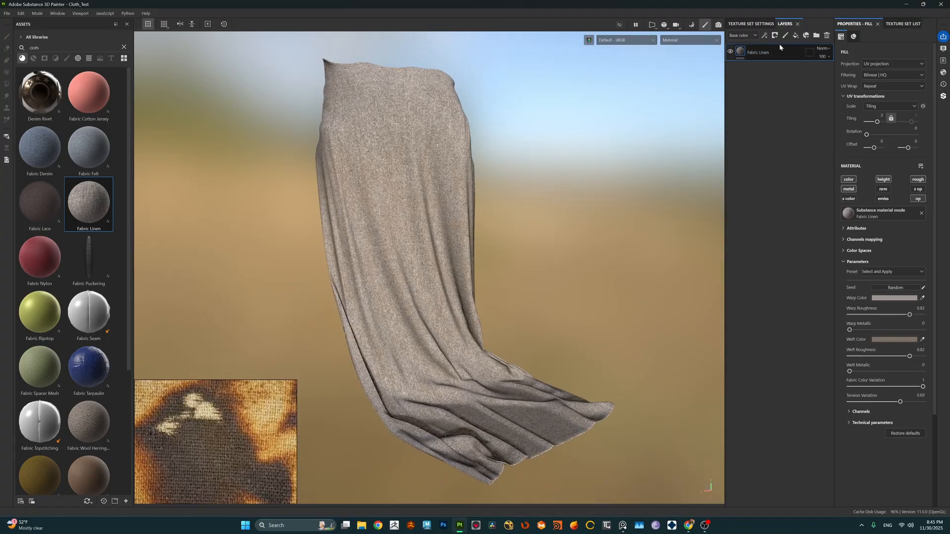
# Step: Add a fill layer above Fabric Linen with only the color channel active and use Clouds 2 as its base color
pyautogui.click(795, 35)
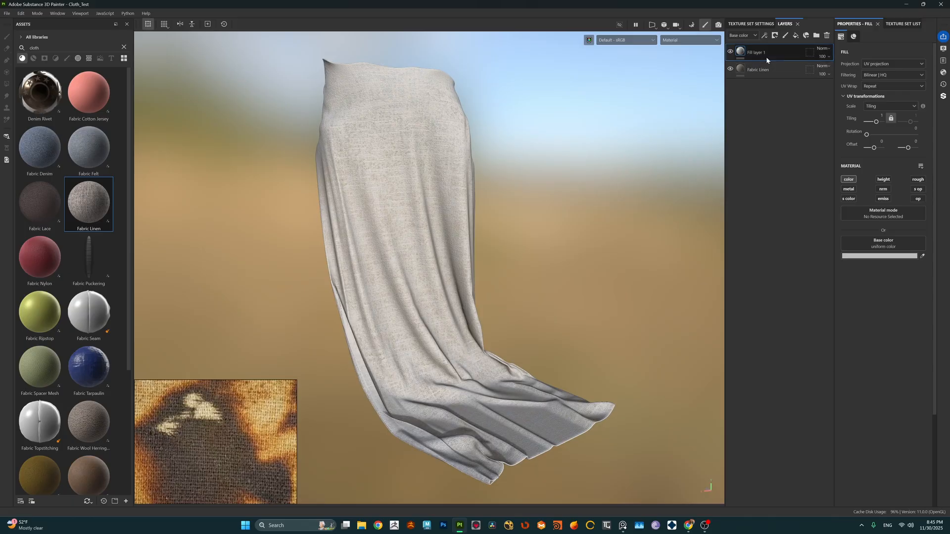
pyautogui.click(873, 243)
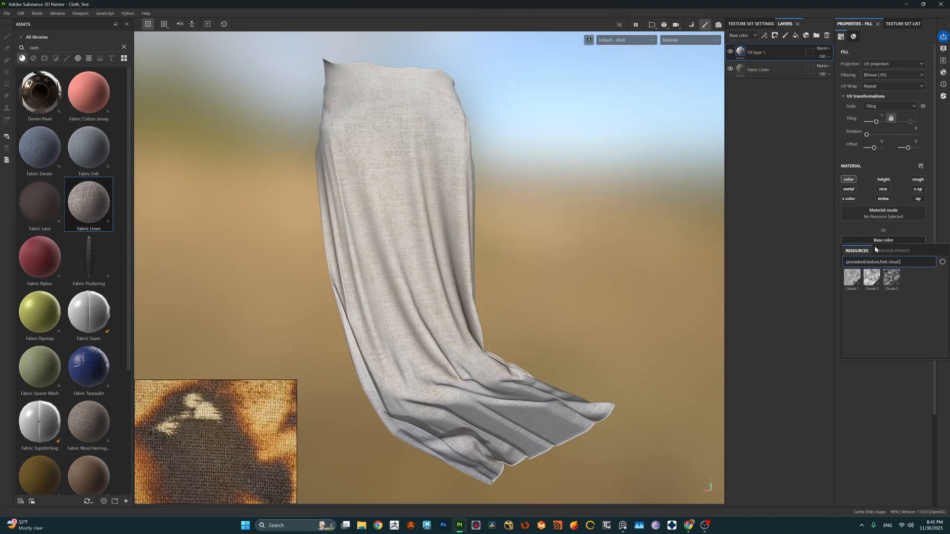
pyautogui.press('BackSpace')
pyautogui.write('d')
pyautogui.click(871, 278)
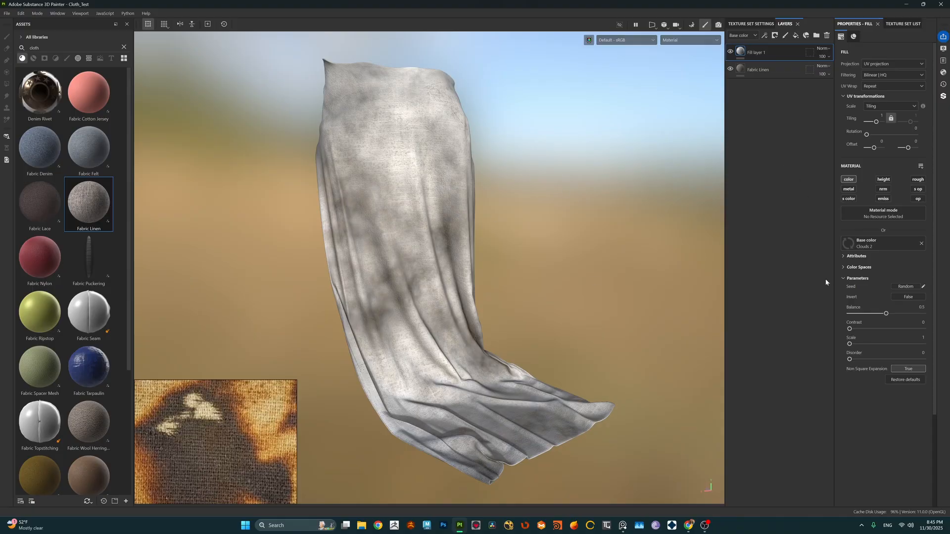
# Step: Set the Clouds 2 contrast to 0.45 and balance to 0.4, with the fill layer's tiling at 2
pyautogui.moveTo(850, 330); pyautogui.dragTo(882, 331)
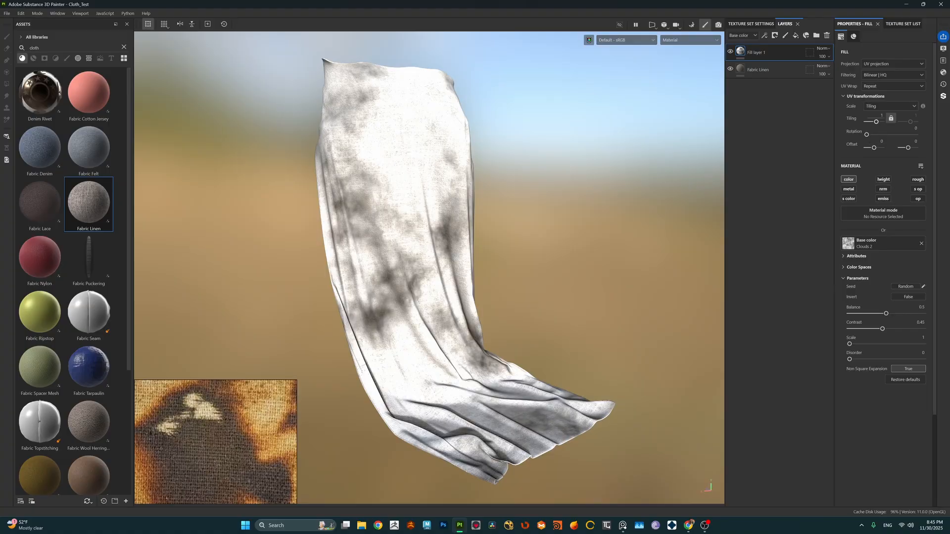
pyautogui.press('Return')
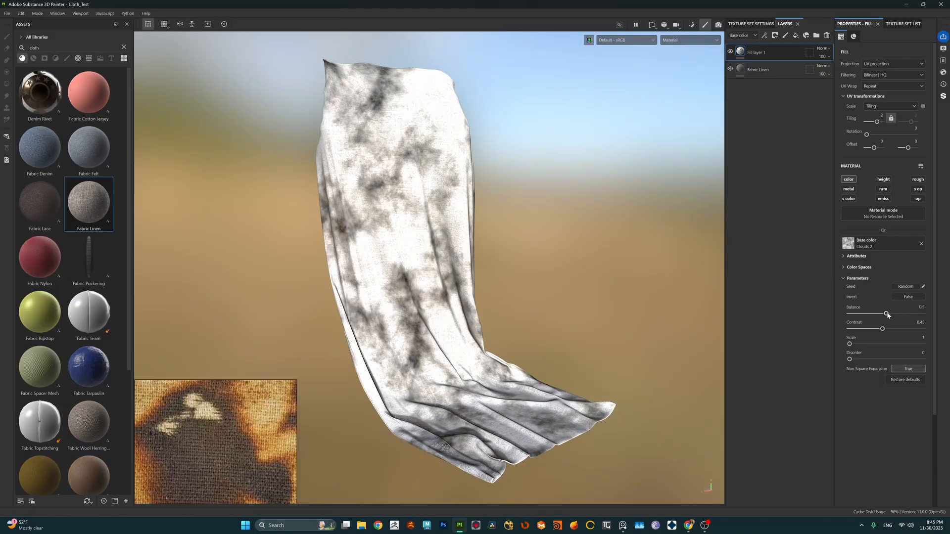
pyautogui.moveTo(886, 314)
pyautogui.mouseDown()
pyautogui.moveTo(870, 316)
pyautogui.moveTo(888, 316)
pyautogui.mouseUp()
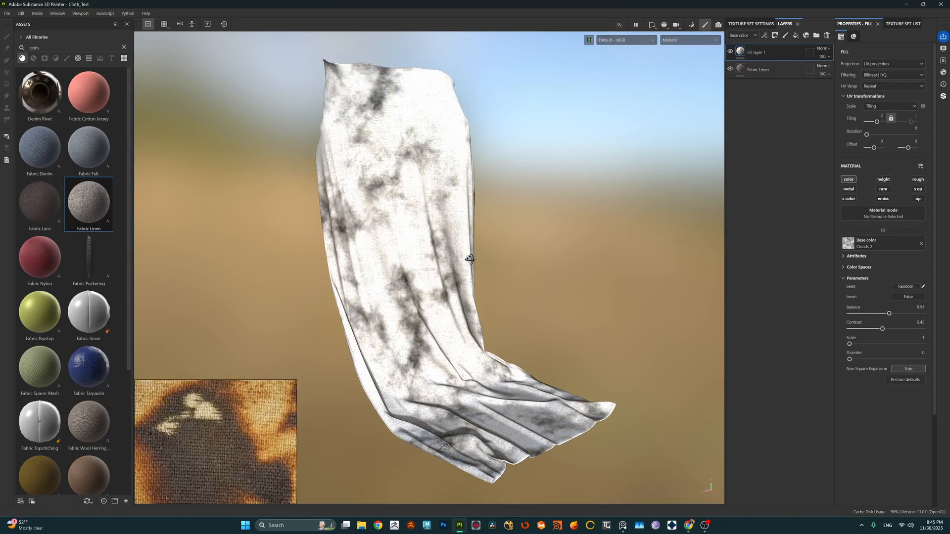
pyautogui.keyDown('alt'); pyautogui.moveTo(470, 258); pyautogui.dragTo(498, 265); pyautogui.keyUp('alt')
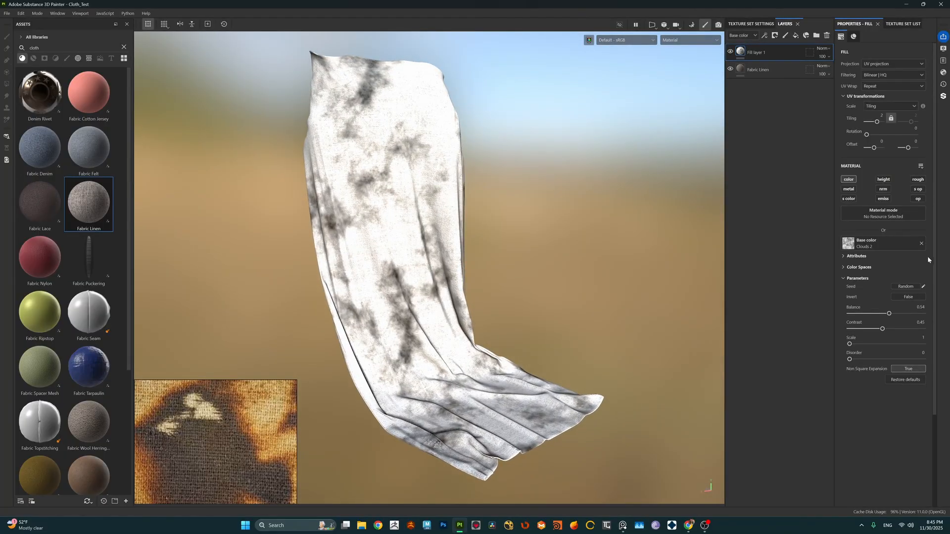
pyautogui.moveTo(888, 313); pyautogui.dragTo(879, 315)
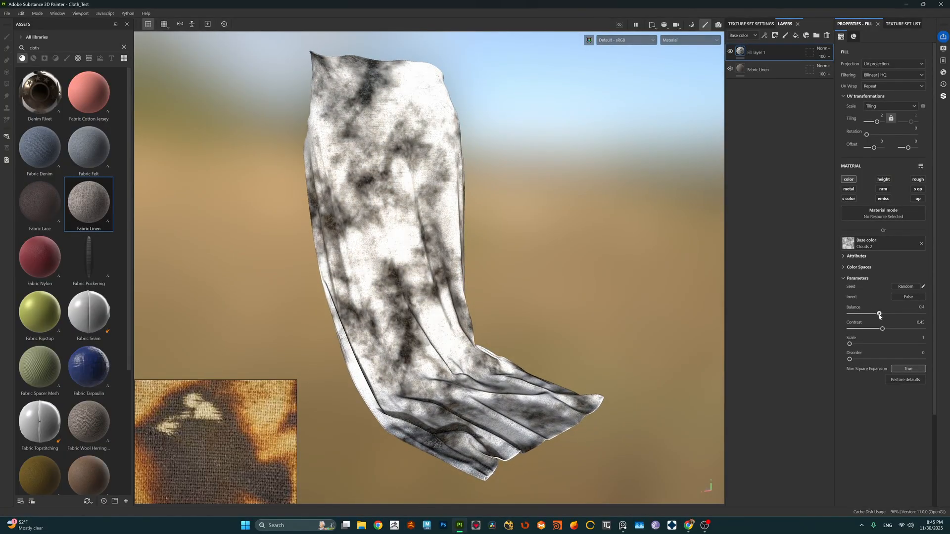
pyautogui.keyDown('alt'); pyautogui.moveTo(495, 203); pyautogui.dragTo(505, 207, button='middle'); pyautogui.keyUp('alt')
# Step: Rename the clouds fill layer to "Burn color"
pyautogui.doubleClick(777, 51)
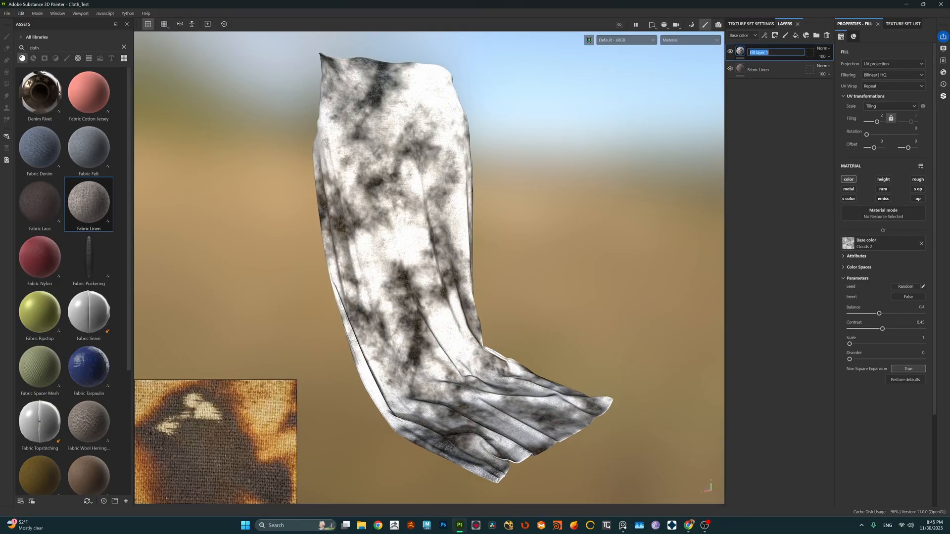
pyautogui.write('Burn')
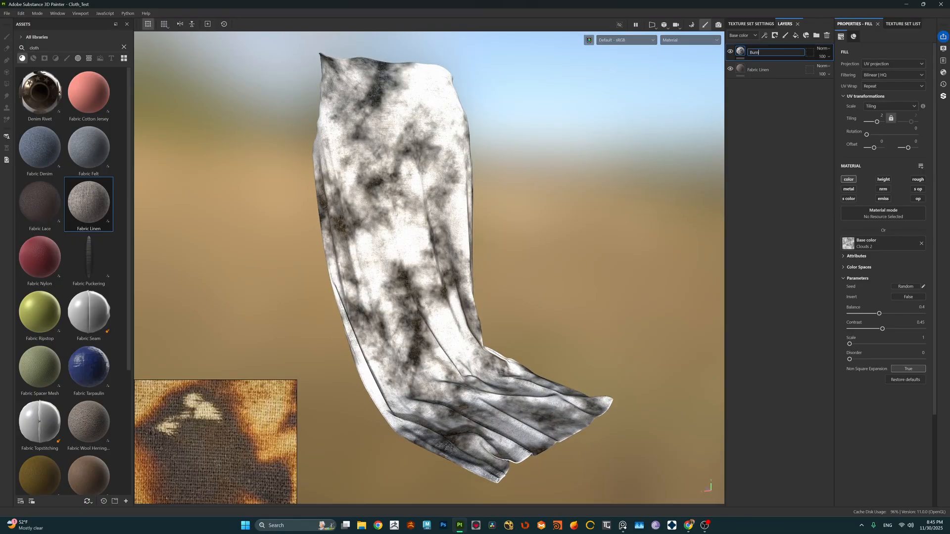
pyautogui.write(' color')
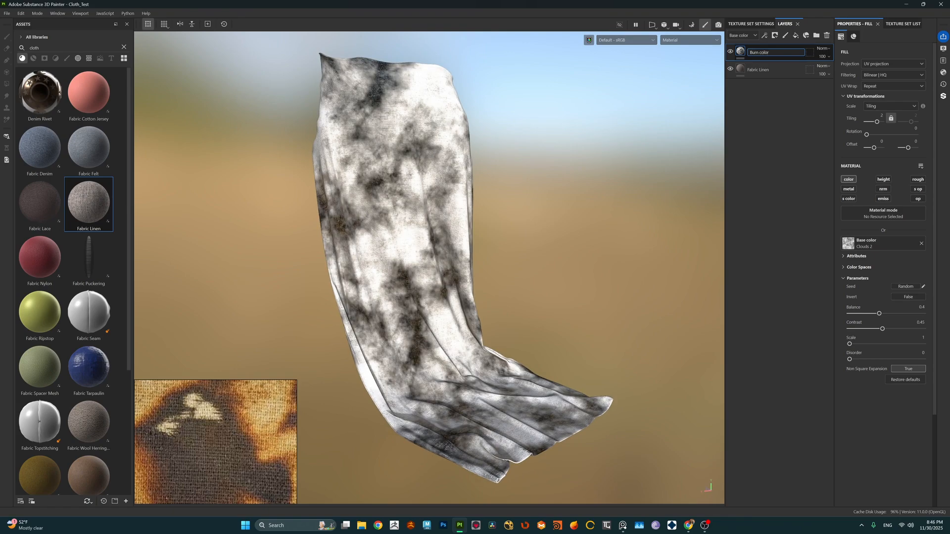
pyautogui.press('Return')
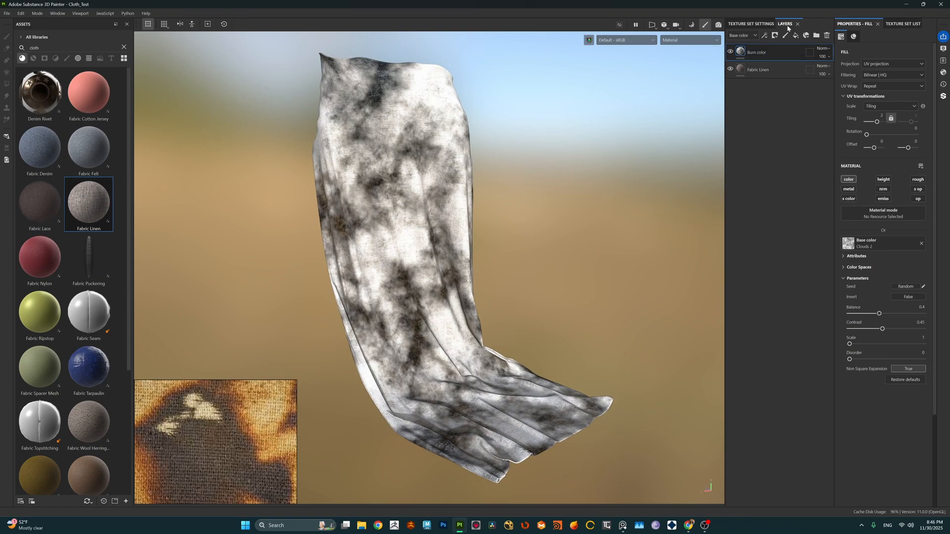
# Step: Add a Gradient filter to the Burn color layer and set its color quantity to 5
pyautogui.click(764, 35)
pyautogui.click(782, 90)
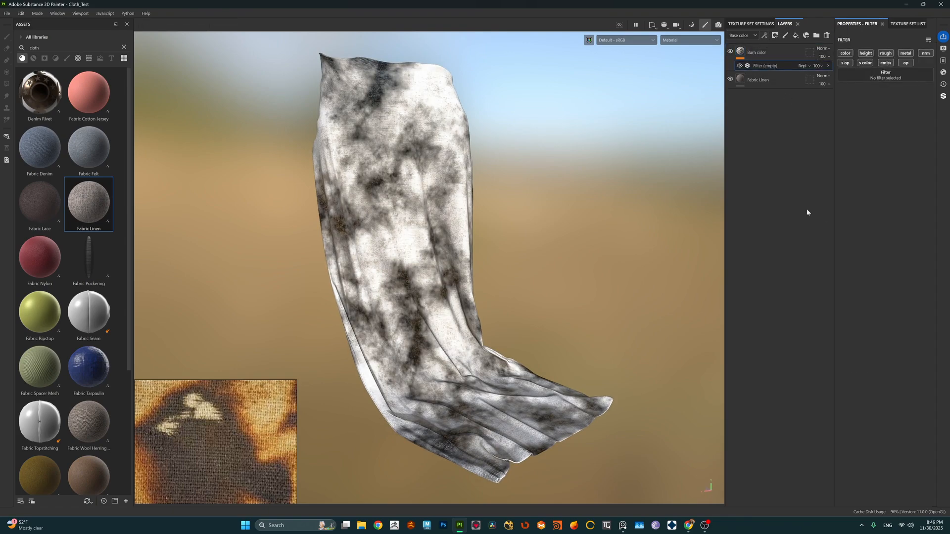
pyautogui.click(882, 72)
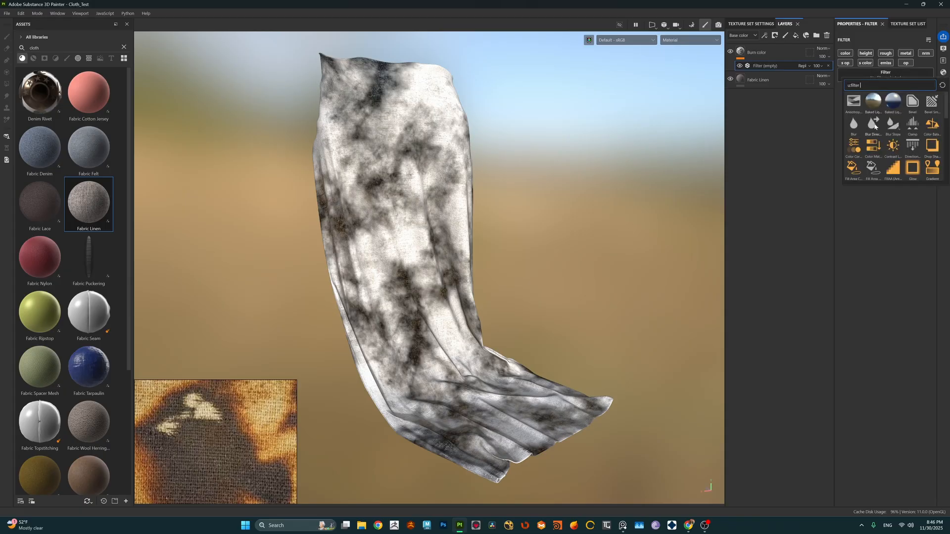
pyautogui.write('grad')
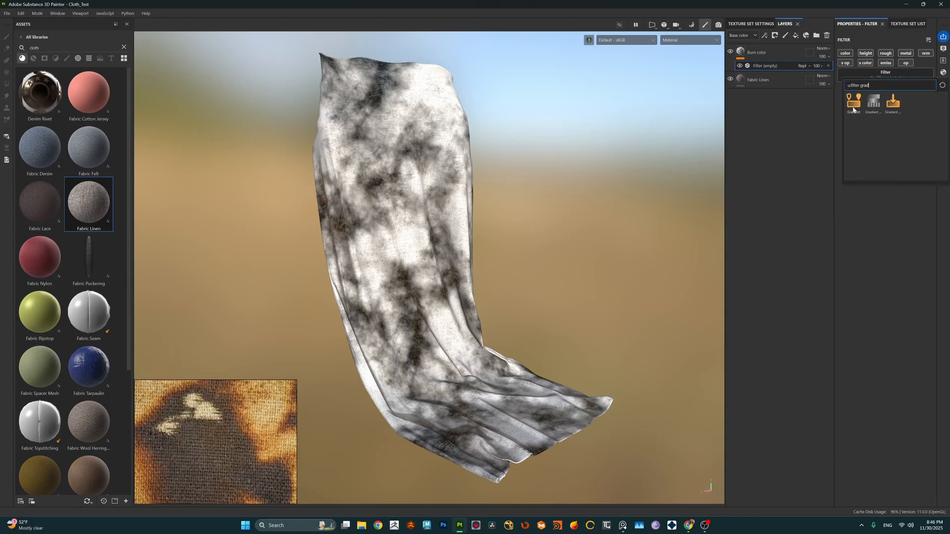
pyautogui.click(853, 104)
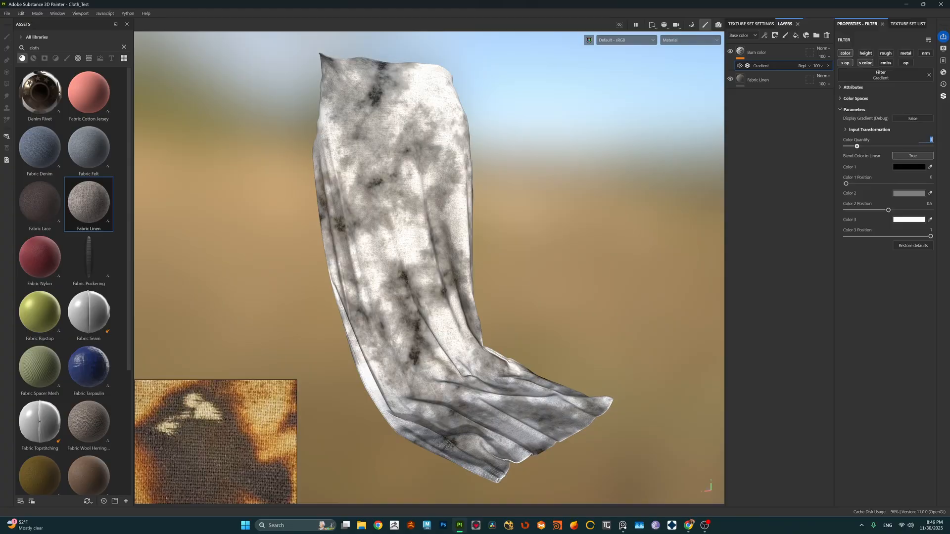
pyautogui.press('Return')
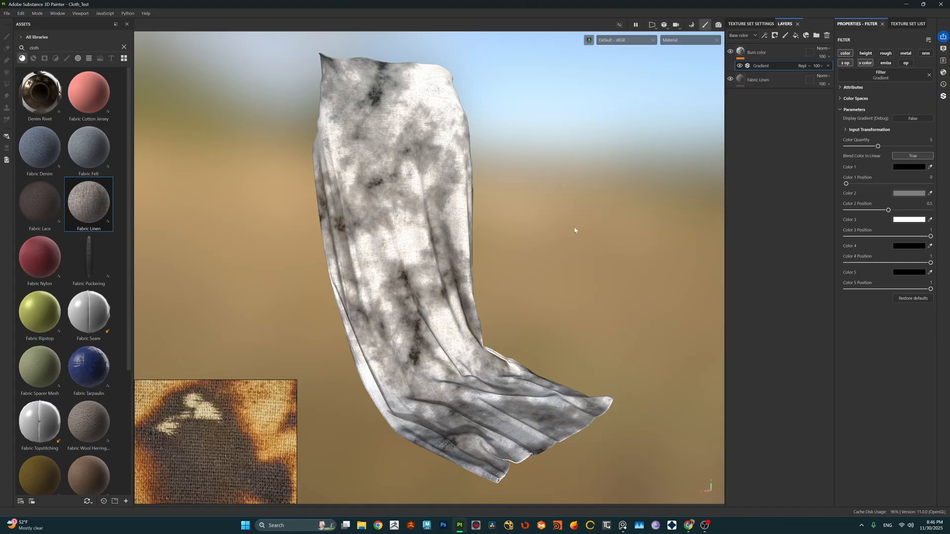
# Step: Sample a brown from the burnt-cloth reference image for gradient Color 2 and darken it to 5E3914
pyautogui.moveTo(239, 385)
pyautogui.moveTo(215, 426)
pyautogui.click(909, 193)
pyautogui.click(844, 381)
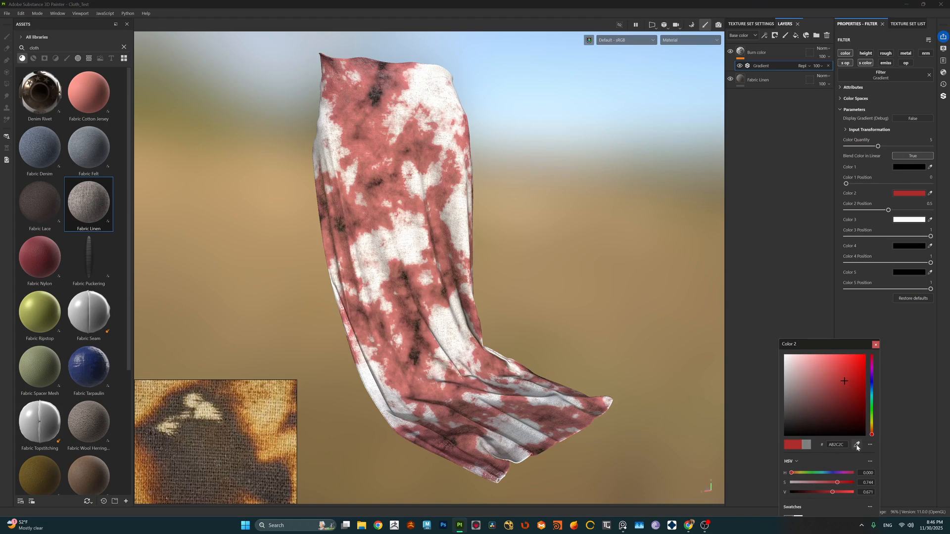
pyautogui.click(858, 445)
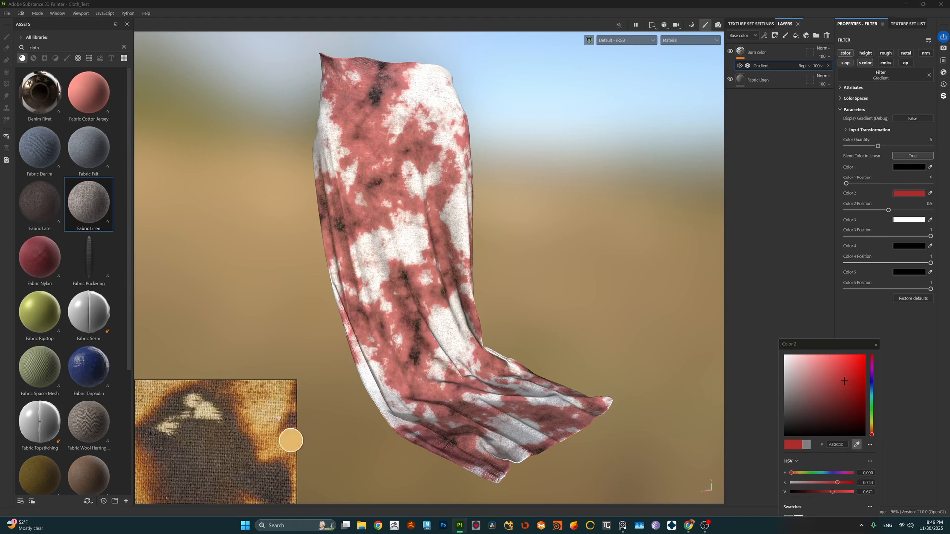
pyautogui.click(248, 429)
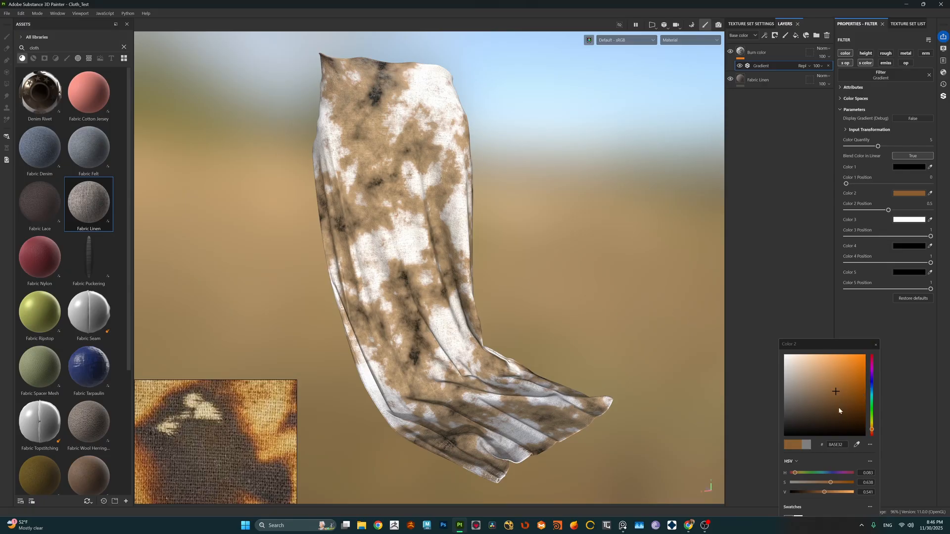
pyautogui.click(836, 404)
pyautogui.click(848, 405)
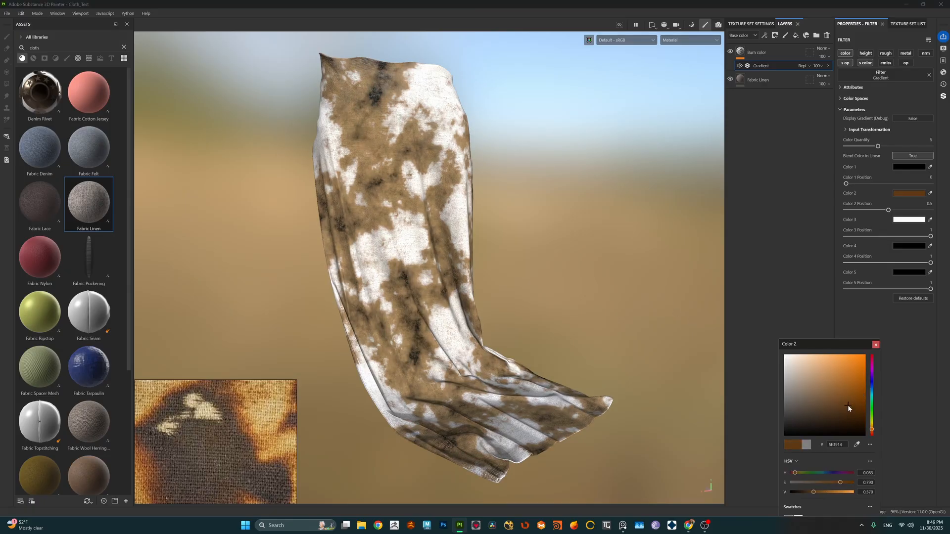
pyautogui.click(876, 345)
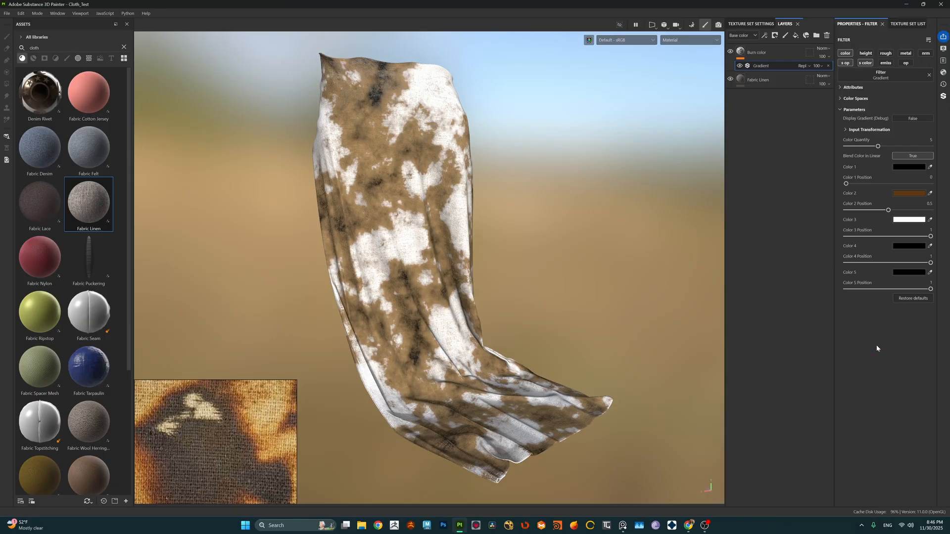
# Step: Set gradient Color 3 to the light orange-brown BD824C sampled from the burnt-cloth reference image
pyautogui.click(905, 220)
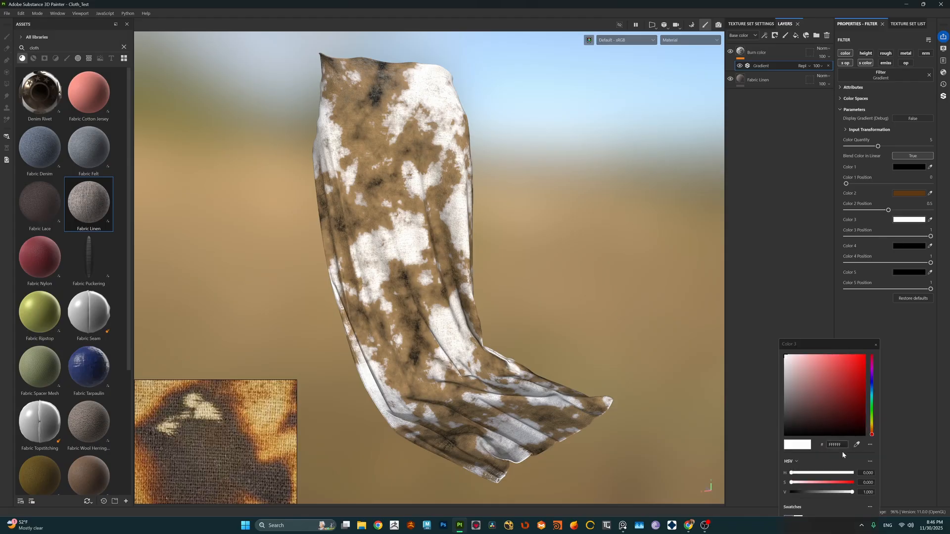
pyautogui.click(859, 445)
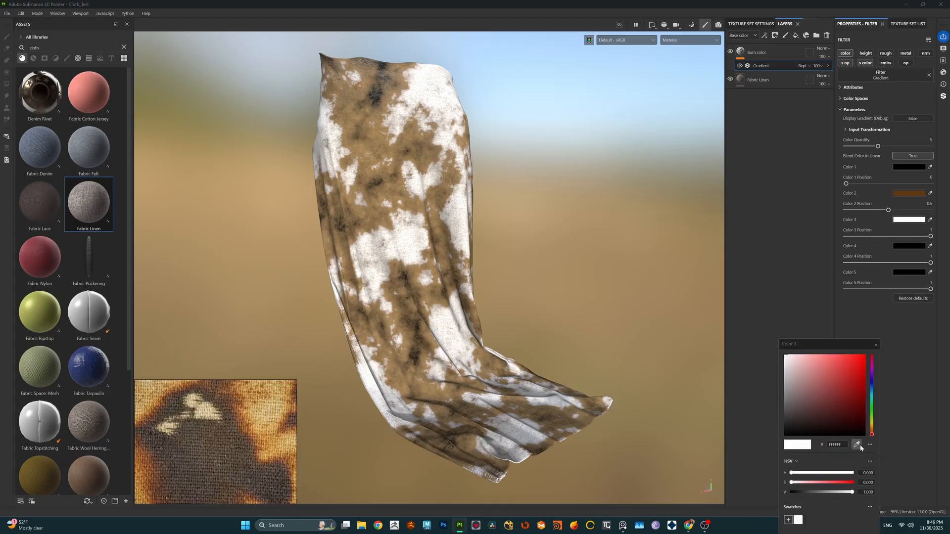
pyautogui.click(247, 421)
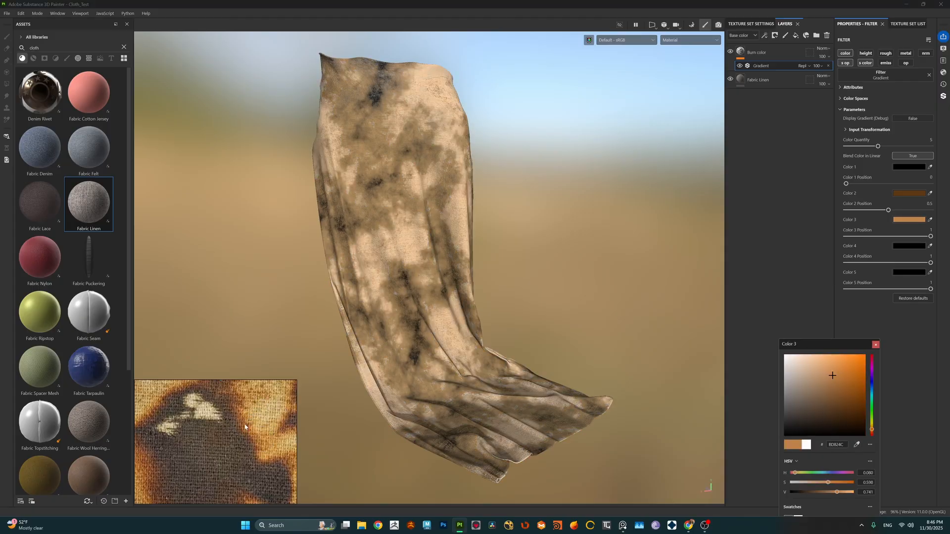
pyautogui.click(876, 345)
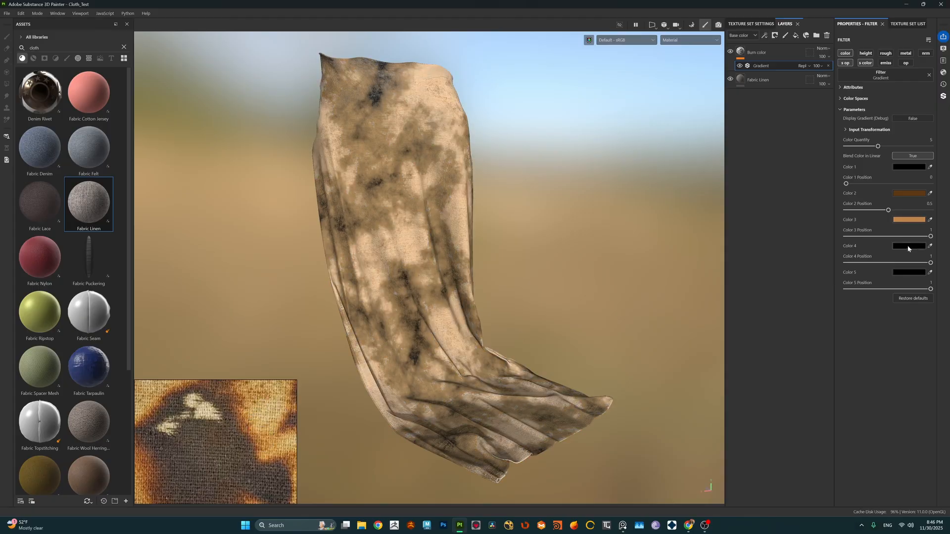
# Step: Sample a golden tan from the burnt-cloth reference image for gradient Color 4 and shift it to the brighter yellow D5B854
pyautogui.click(908, 246)
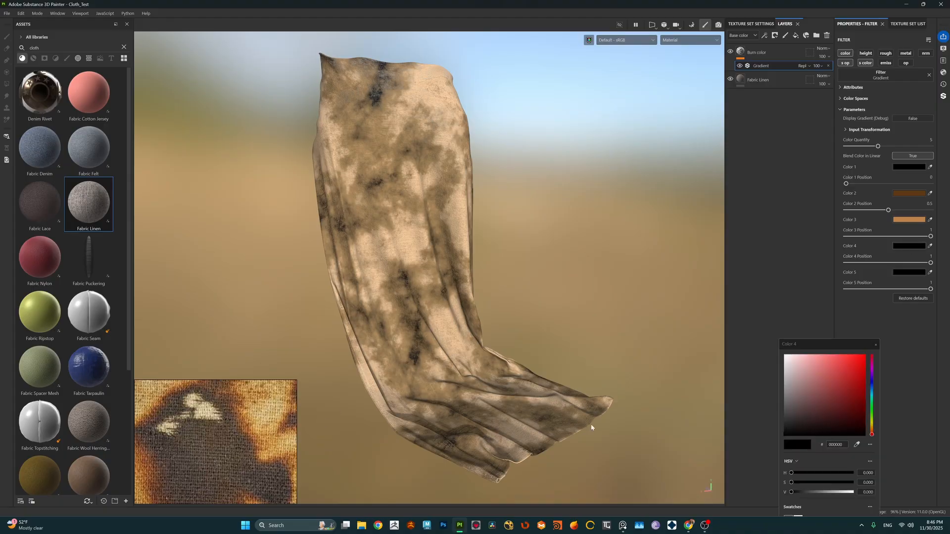
pyautogui.click(856, 444)
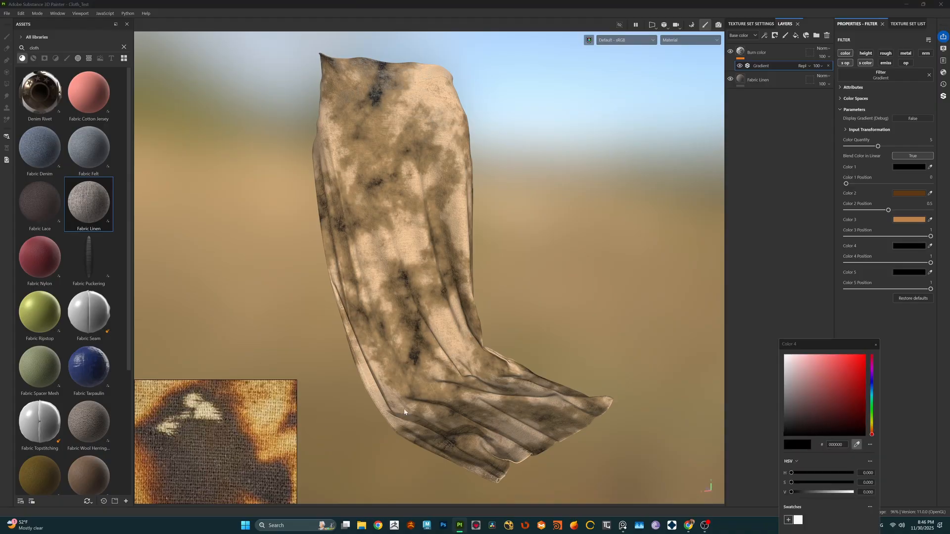
pyautogui.click(277, 444)
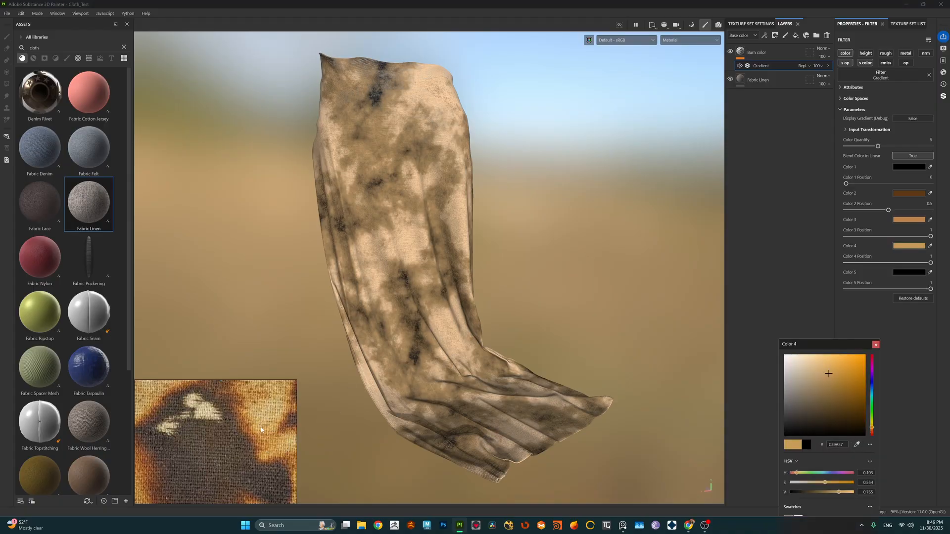
pyautogui.click(856, 444)
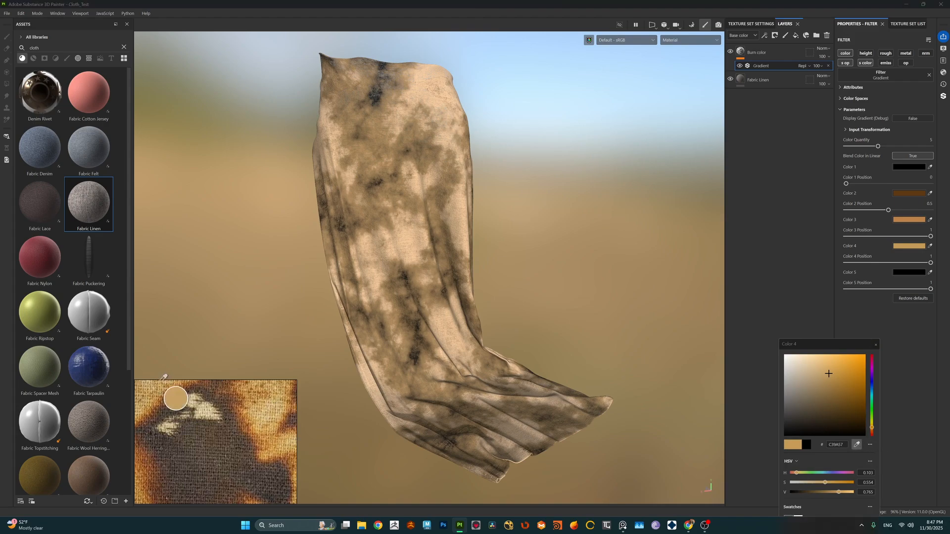
pyautogui.click(153, 421)
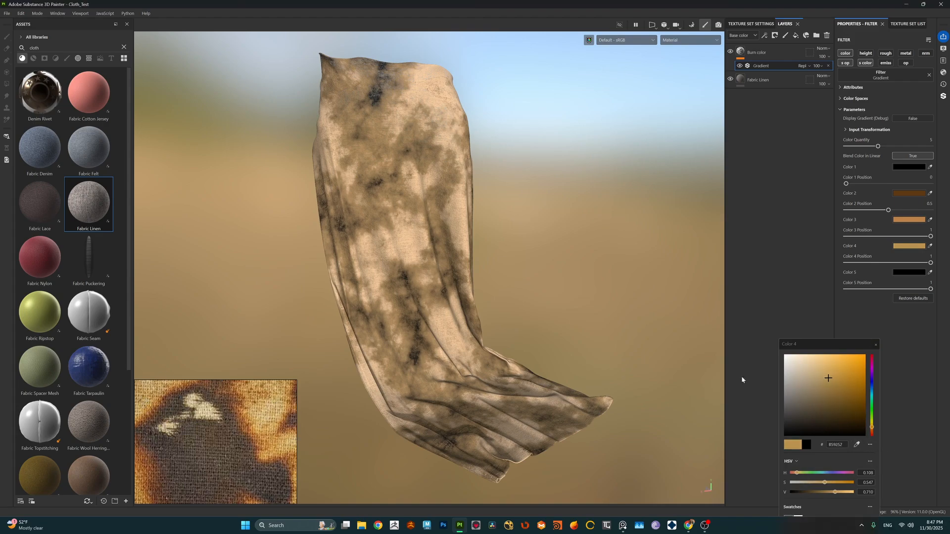
pyautogui.click(832, 368)
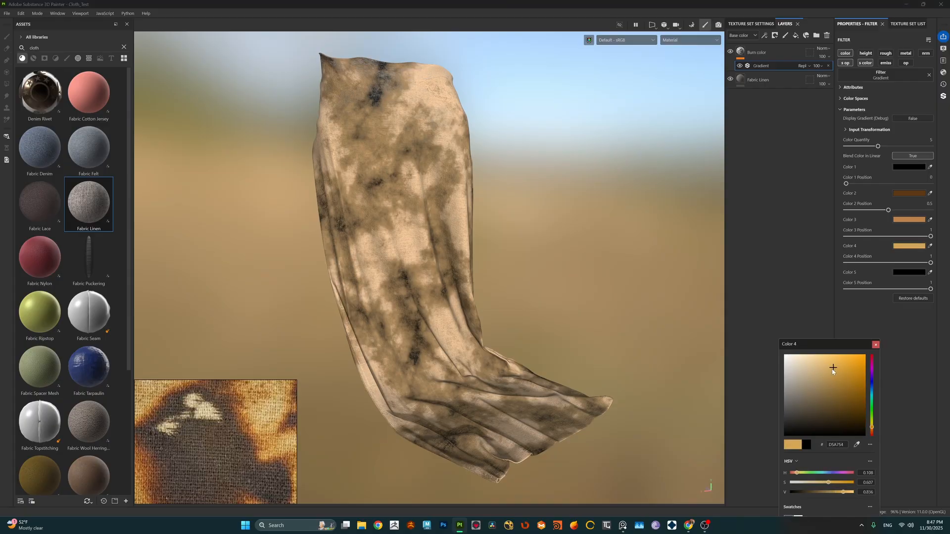
pyautogui.click(797, 473)
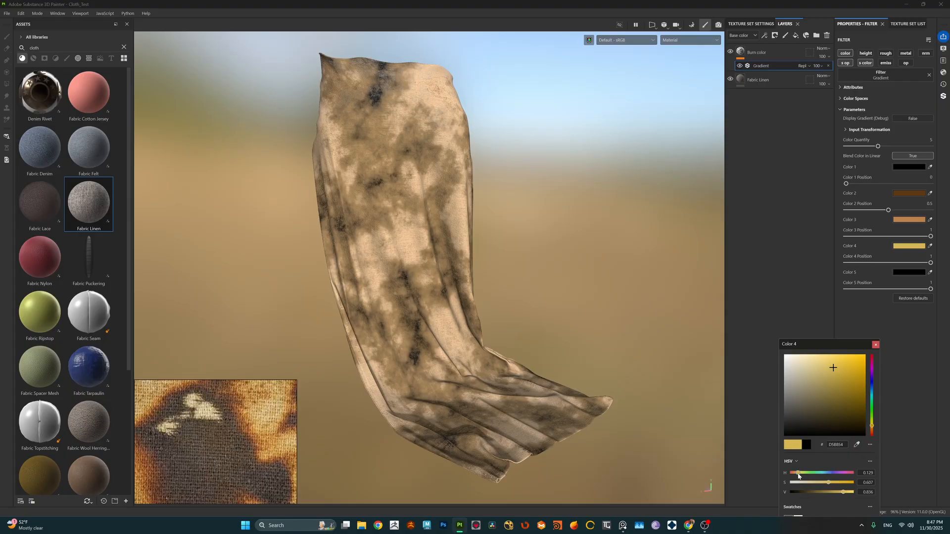
pyautogui.click(875, 345)
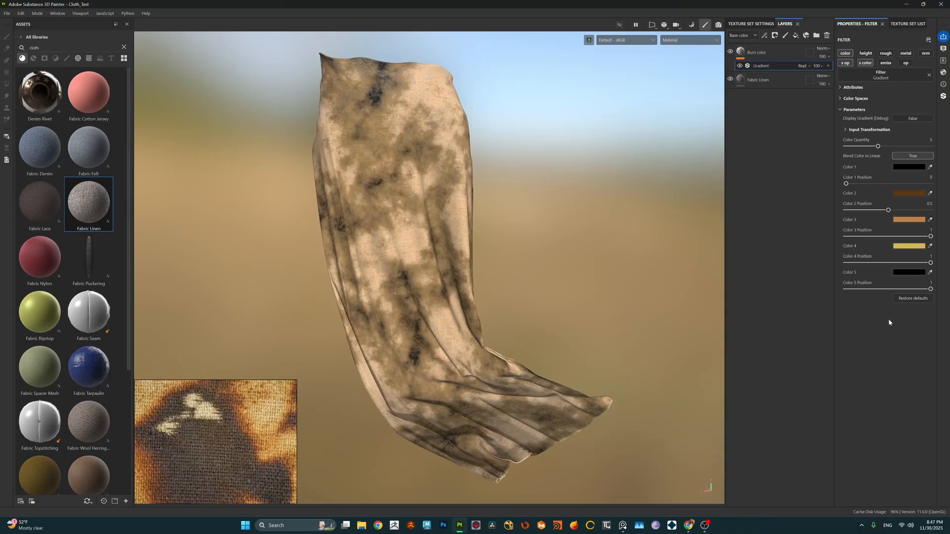
# Step: Set gradient Color 5 to pure white, FFFFFF
pyautogui.click(907, 274)
pyautogui.moveTo(825, 389); pyautogui.dragTo(781, 352)
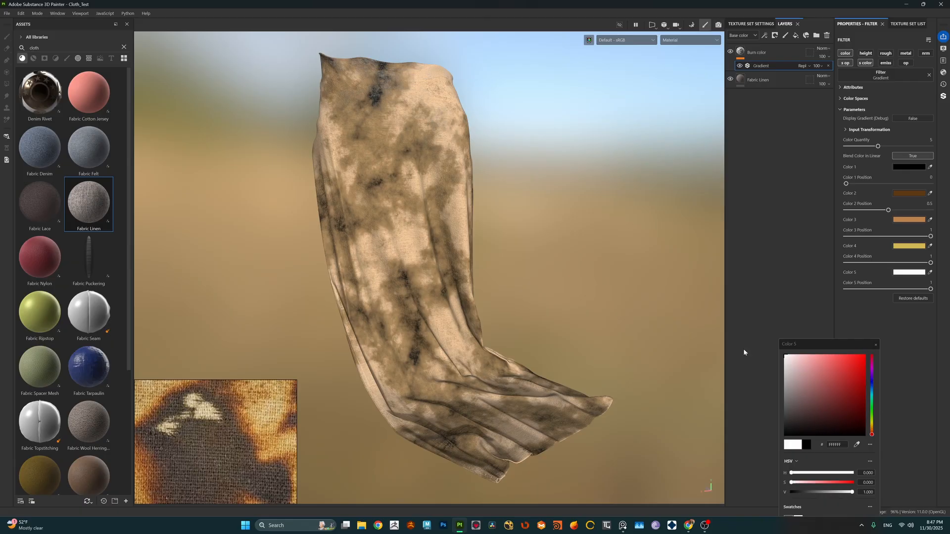
pyautogui.click(875, 345)
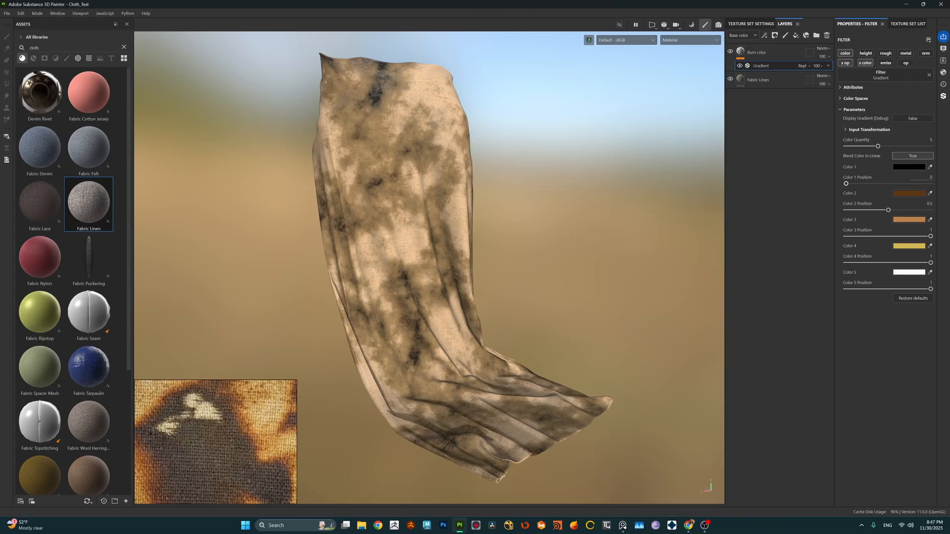
# Step: Space the gradient colors evenly by setting the Color 2 position to 0.25, Color 3 to 0.5 and Color 4 to 0.75
pyautogui.click(928, 204)
pyautogui.write('0.25')
pyautogui.press('Return')
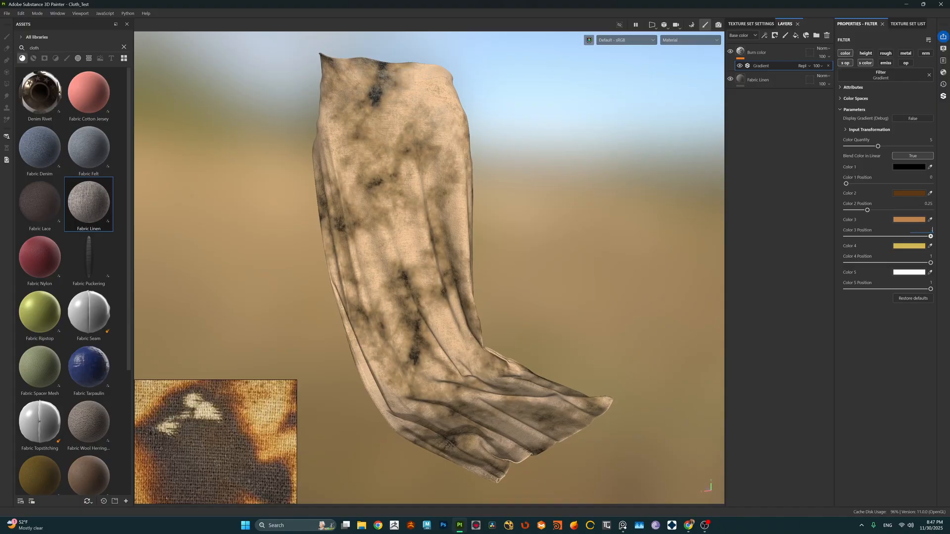
pyautogui.press('Return')
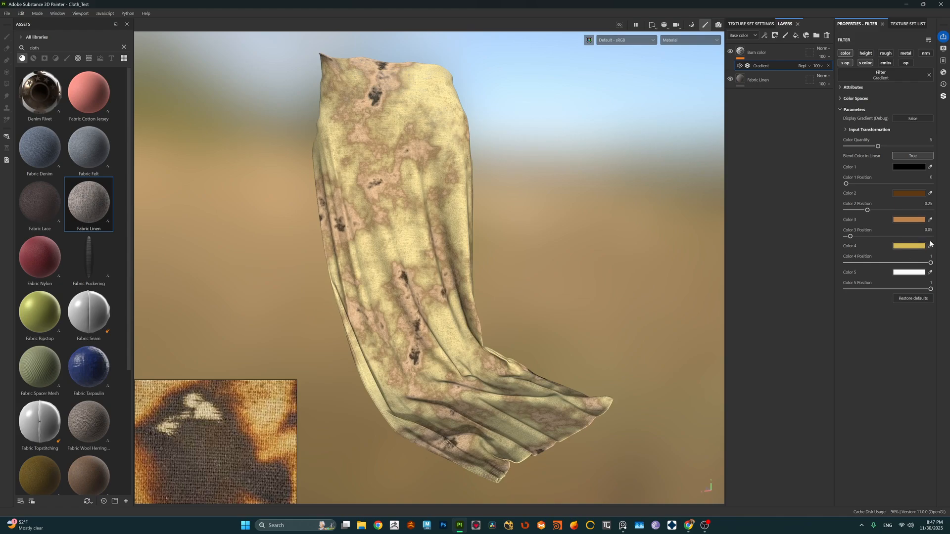
pyautogui.write('.5')
pyautogui.press('Return')
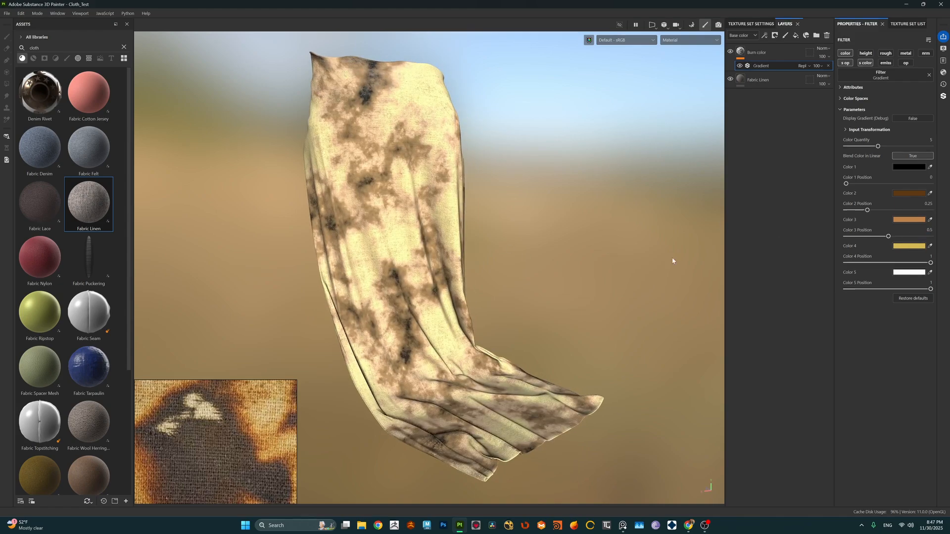
pyautogui.click(929, 256)
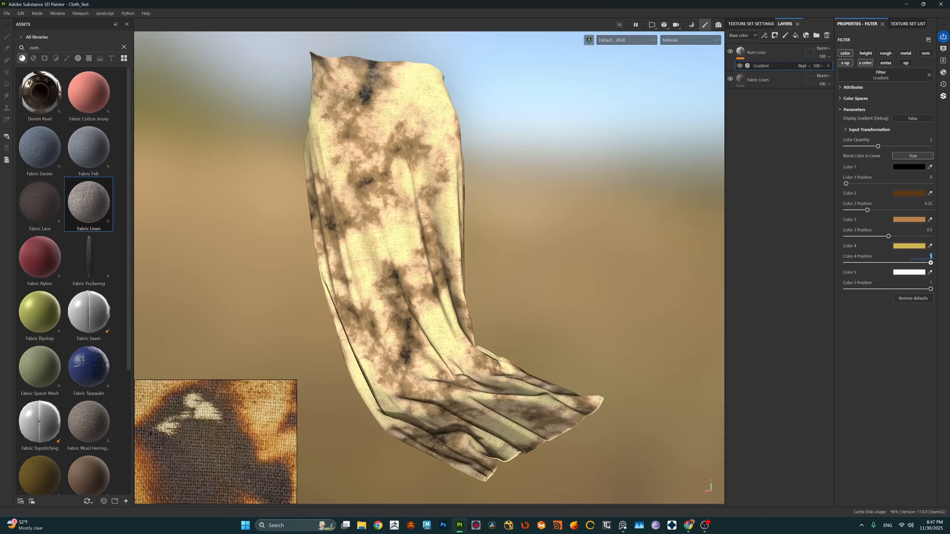
pyautogui.press('BackSpace')
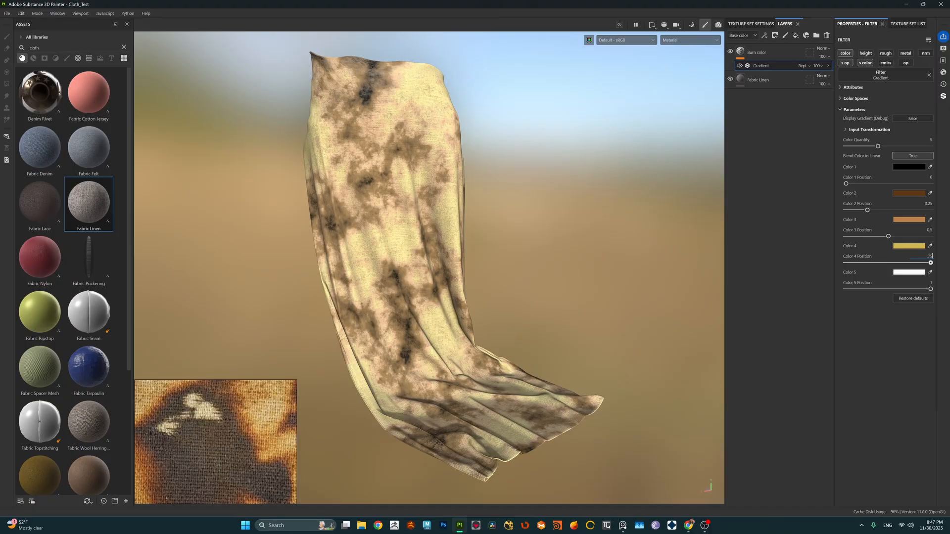
pyautogui.press('Return')
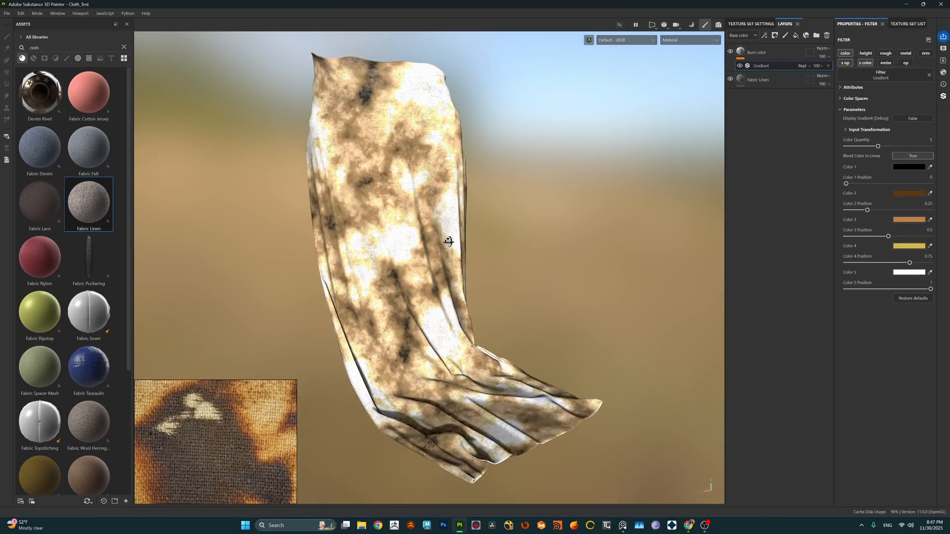
# Step: Set the Burn color layer's blending mode to Multiply for the base color and check it over the linen weave
pyautogui.click(772, 52)
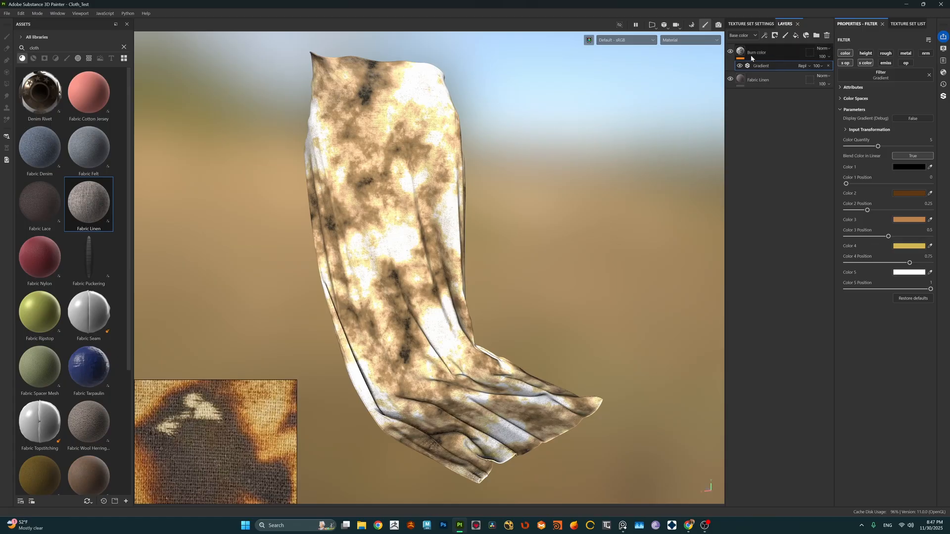
pyautogui.click(823, 48)
pyautogui.click(824, 88)
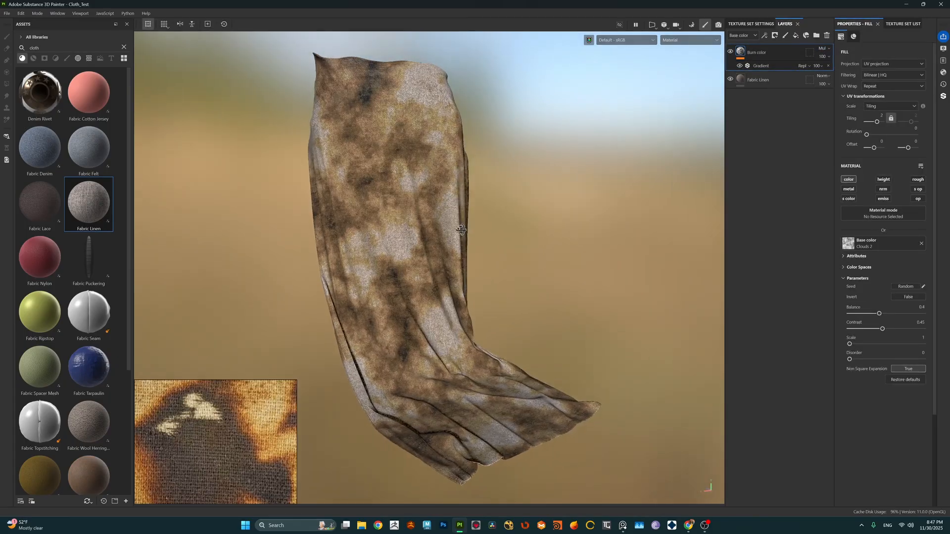
pyautogui.scroll(2, 415, 247)
pyautogui.scroll(-2, 416, 247)
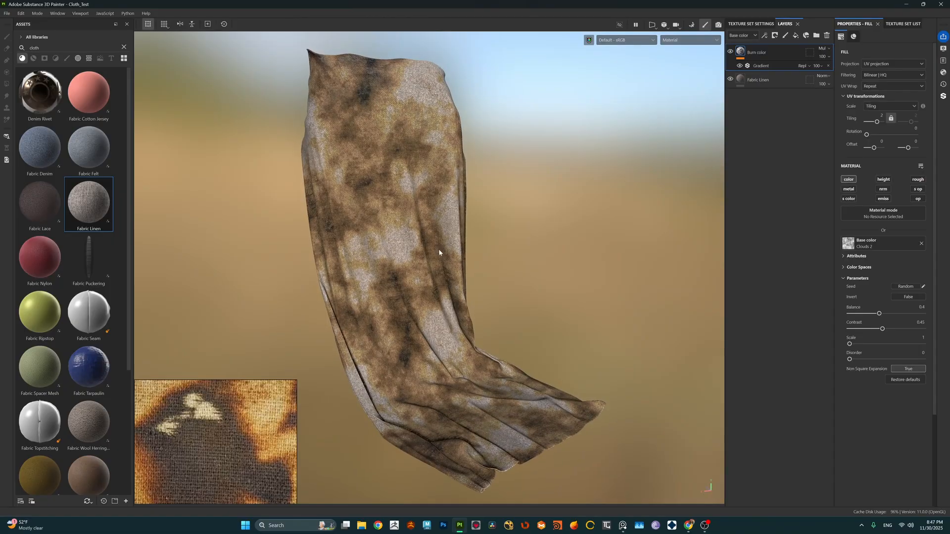
pyautogui.moveTo(444, 253)
pyautogui.keyDown('shift'); pyautogui.mouseDown(button='right')
pyautogui.moveTo(465, 208)
pyautogui.moveTo(464, 230)
pyautogui.mouseUp(button='right'); pyautogui.keyUp('shift')
pyautogui.scroll(3, 444, 297)
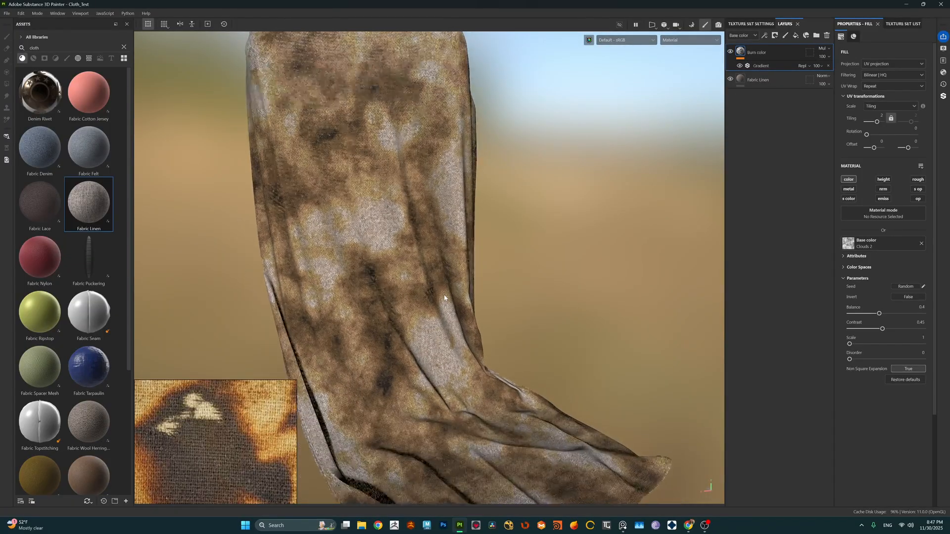
pyautogui.scroll(-2, 444, 297)
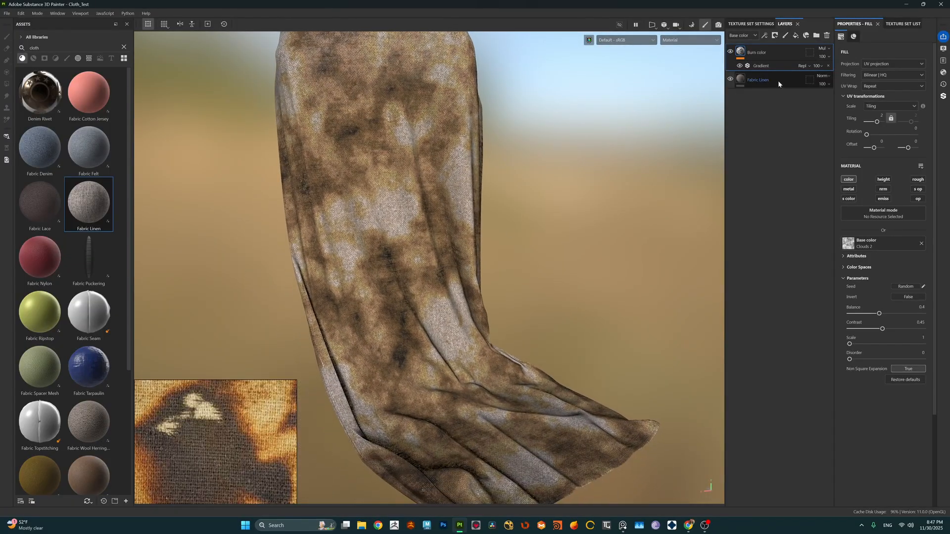
# Step: Turn off the opacity channel of the Fabric Linen layer
pyautogui.click(775, 81)
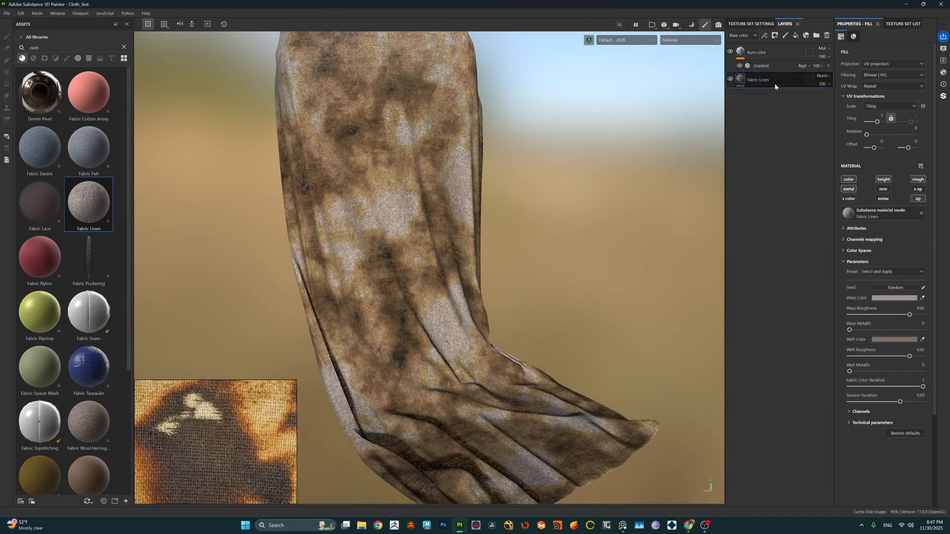
pyautogui.click(915, 199)
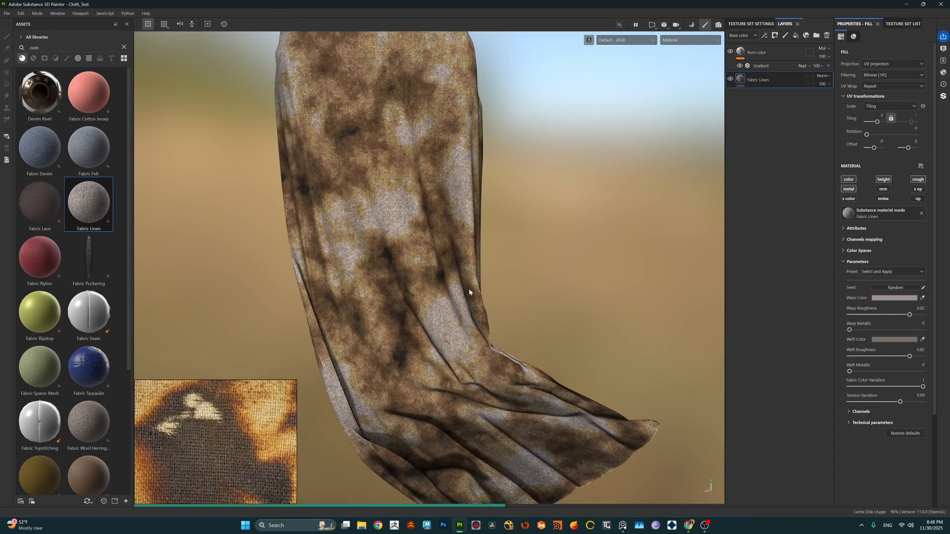
pyautogui.keyDown('alt'); pyautogui.moveTo(469, 288); pyautogui.dragTo(436, 286, button='right'); pyautogui.keyUp('alt')
pyautogui.keyDown('alt'); pyautogui.moveTo(435, 286); pyautogui.dragTo(442, 309, button='middle'); pyautogui.keyUp('alt')
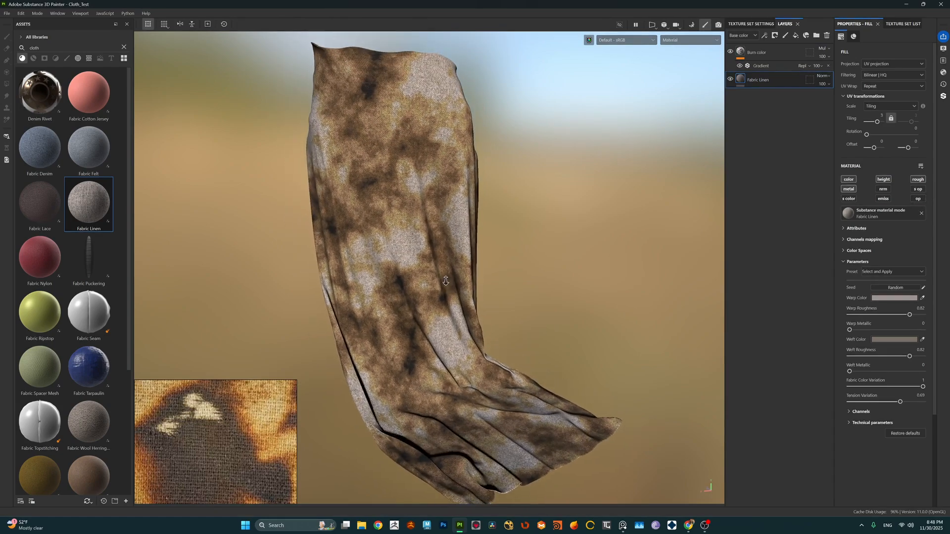
# Step: Raise the Burn color layer's clouds contrast to 0.77 and shift gradient Colors 2, 3 and 4 to positions of about 0.14, 0.41 and 0.72
pyautogui.click(748, 66)
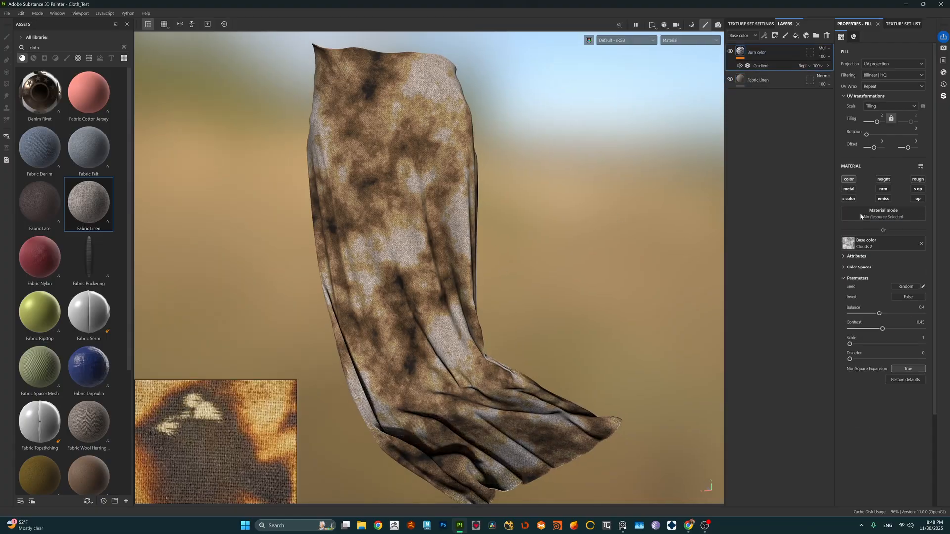
pyautogui.moveTo(883, 330); pyautogui.dragTo(905, 331)
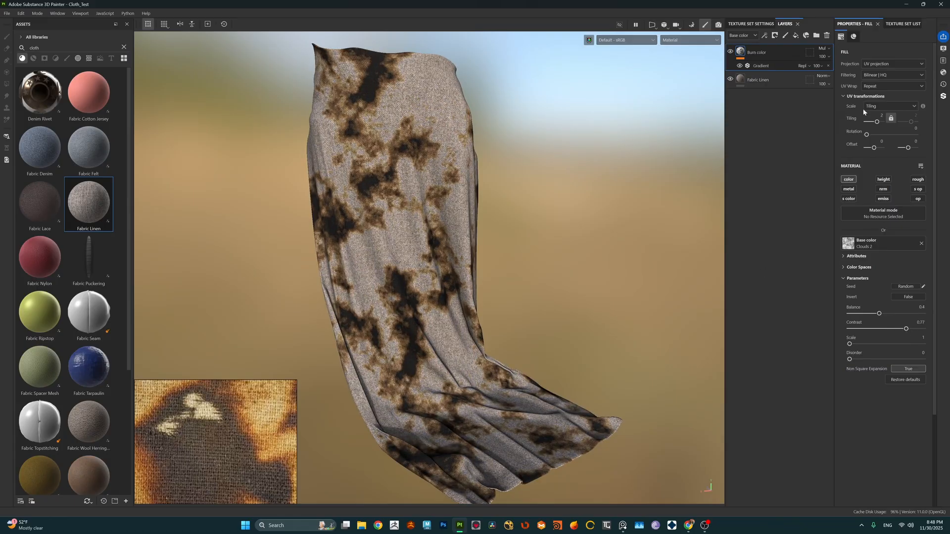
pyautogui.click(775, 65)
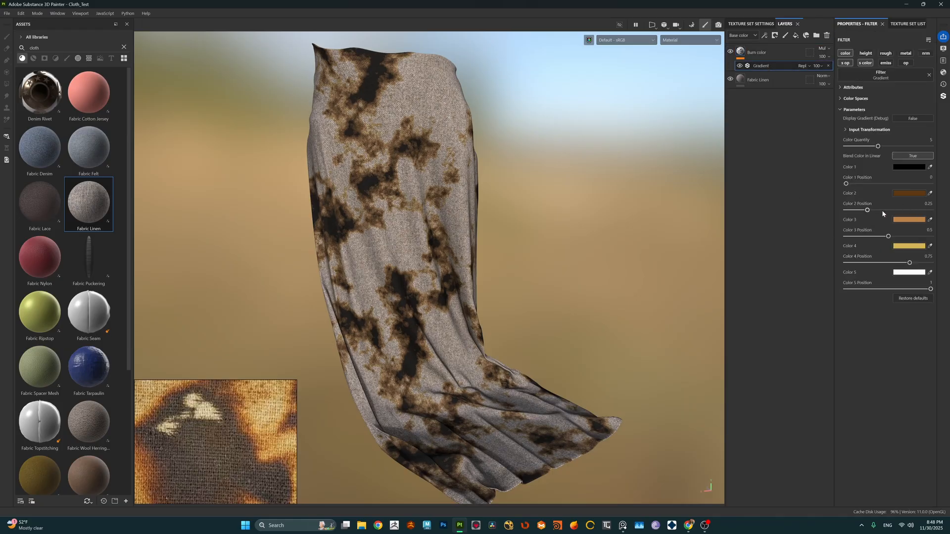
pyautogui.moveTo(866, 212)
pyautogui.mouseDown()
pyautogui.moveTo(855, 212)
pyautogui.moveTo(894, 263)
pyautogui.moveTo(908, 264)
pyautogui.mouseUp()
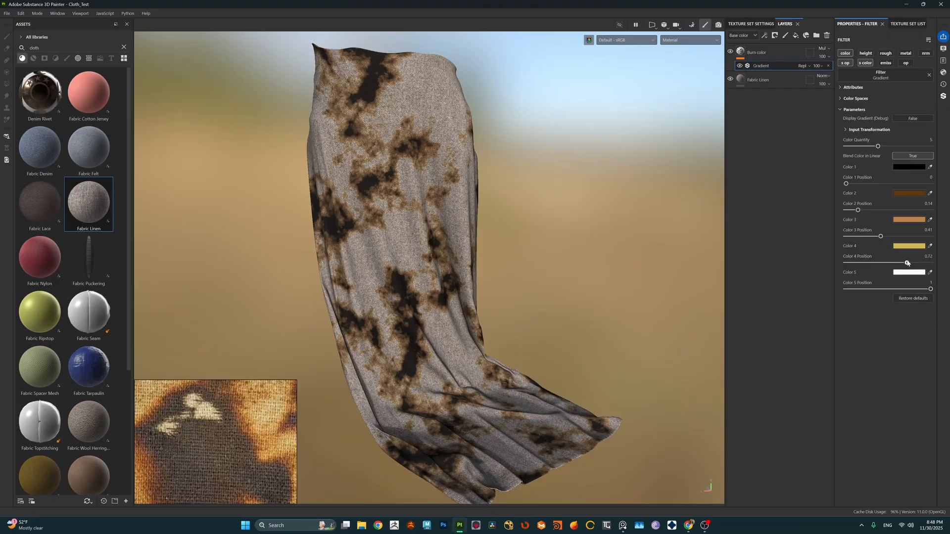
# Step: Set the Burn color layer's clouds balance to 0.35 and its contrast to about 0.48
pyautogui.click(758, 57)
pyautogui.moveTo(907, 330); pyautogui.dragTo(876, 315)
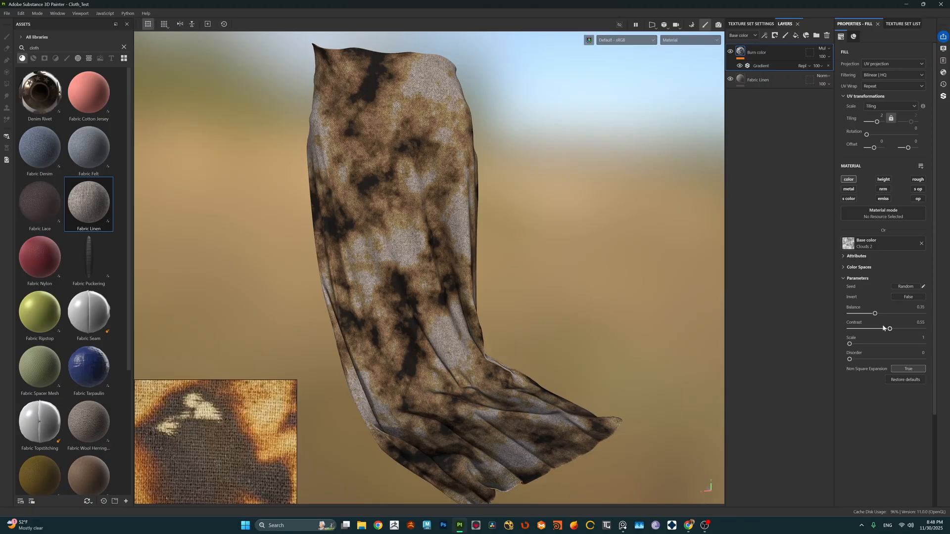
pyautogui.moveTo(888, 330); pyautogui.dragTo(884, 329)
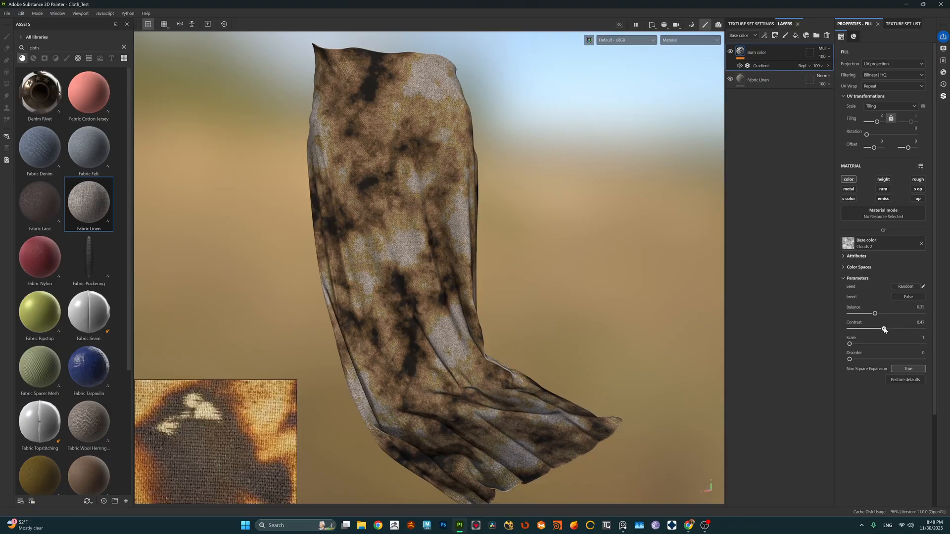
# Step: Examine the burn pattern on the draped cloth from several angles and distances, comparing it with the burnt-cloth reference image
pyautogui.scroll(-3, 402, 270)
pyautogui.keyDown('alt'); pyautogui.moveTo(403, 269); pyautogui.dragTo(424, 256); pyautogui.keyUp('alt')
pyautogui.scroll(3, 479, 265)
pyautogui.scroll(-3, 477, 269)
pyautogui.scroll(3, 428, 291)
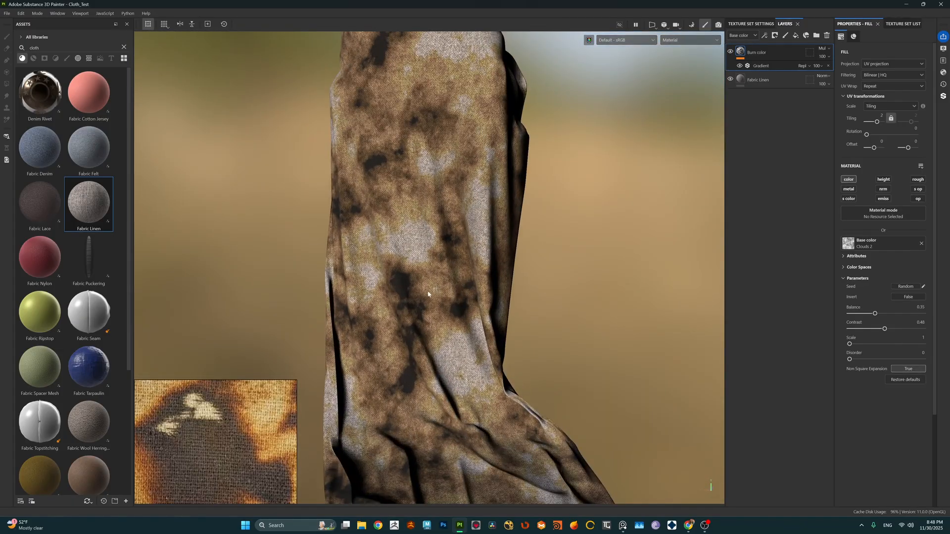
pyautogui.moveTo(428, 293)
pyautogui.keyDown('alt'); pyautogui.mouseDown()
pyautogui.moveTo(539, 271)
pyautogui.moveTo(248, 282)
pyautogui.moveTo(428, 288)
pyautogui.mouseUp(); pyautogui.keyUp('alt')
pyautogui.scroll(-3, 453, 289)
pyautogui.keyDown('shift'); pyautogui.moveTo(428, 289); pyautogui.dragTo(398, 296, button='right'); pyautogui.keyUp('shift')
pyautogui.scroll(-3, 398, 296)
pyautogui.keyDown('alt'); pyautogui.moveTo(398, 296); pyautogui.dragTo(426, 295); pyautogui.keyUp('alt')
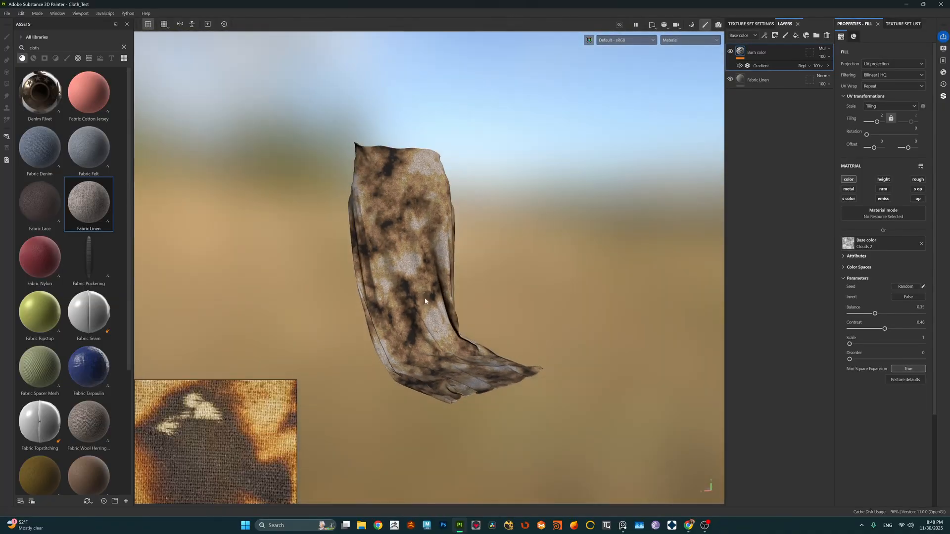
pyautogui.scroll(5, 426, 296)
pyautogui.scroll(-2, 426, 296)
pyautogui.scroll(5, 425, 301)
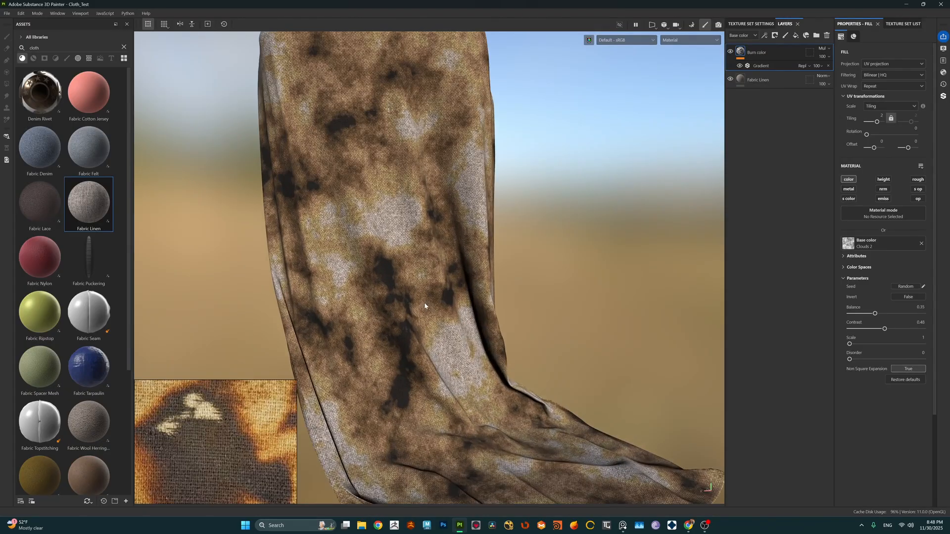
pyautogui.scroll(-2, 425, 302)
pyautogui.keyDown('alt'); pyautogui.moveTo(426, 303); pyautogui.dragTo(434, 295); pyautogui.keyUp('alt')
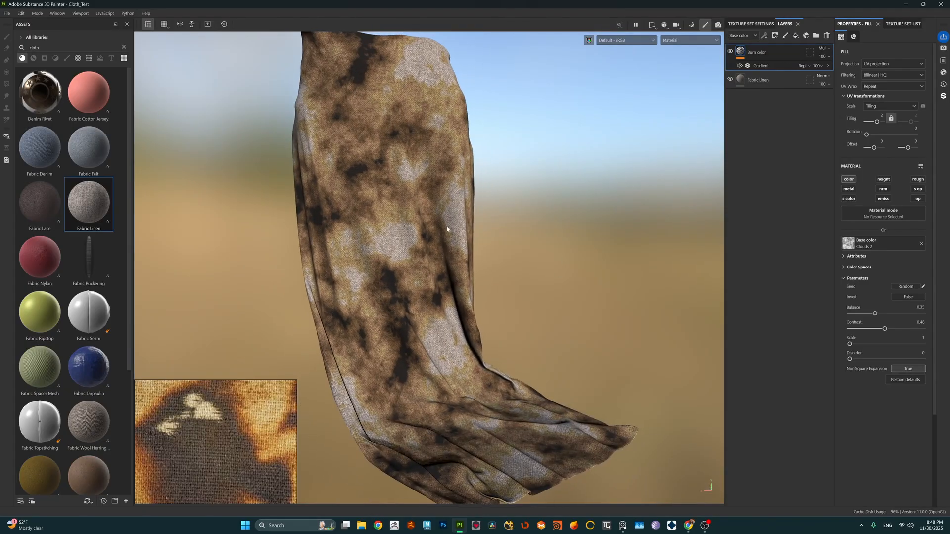
pyautogui.keyDown('alt'); pyautogui.moveTo(447, 228); pyautogui.dragTo(475, 250); pyautogui.keyUp('alt')
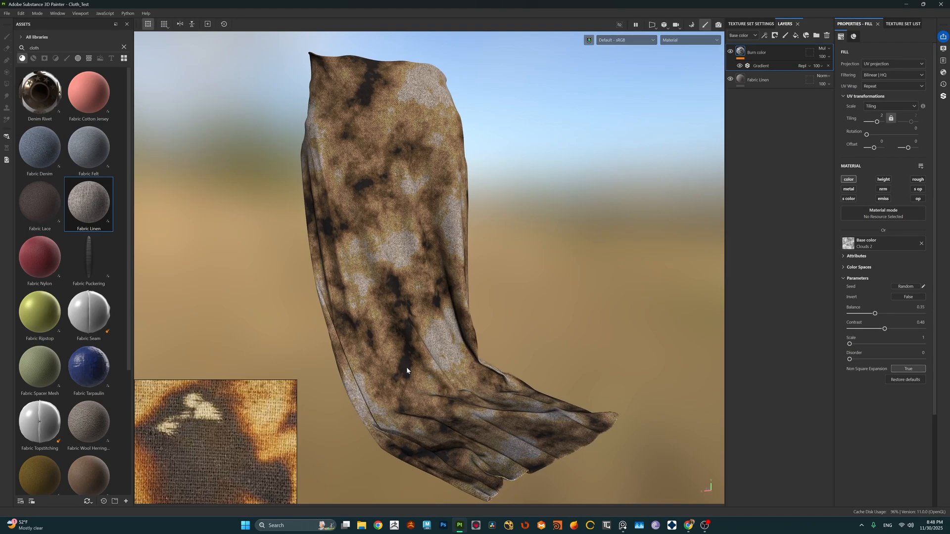
# Step: Add an anchor point to the Burn color layer
pyautogui.scroll(1, 407, 369)
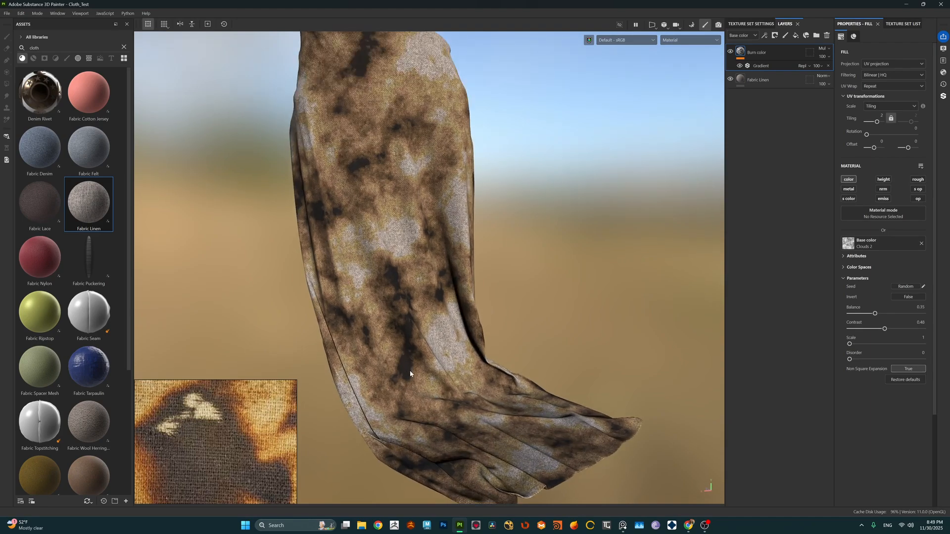
pyautogui.keyDown('alt'); pyautogui.moveTo(406, 368); pyautogui.dragTo(409, 324, button='right'); pyautogui.keyUp('alt')
pyautogui.keyDown('alt'); pyautogui.moveTo(472, 322); pyautogui.dragTo(465, 318, button='middle'); pyautogui.keyUp('alt')
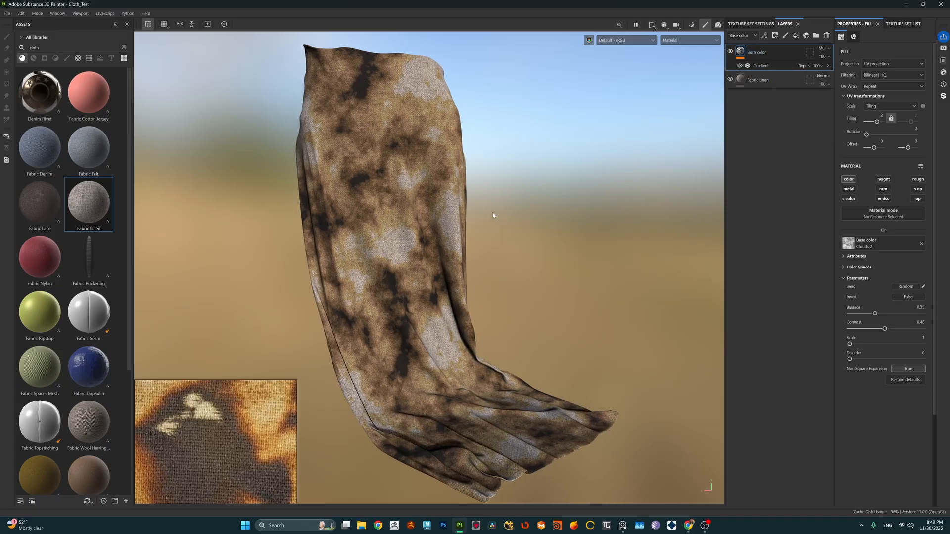
pyautogui.keyDown('alt'); pyautogui.moveTo(494, 215); pyautogui.dragTo(496, 214, button='middle'); pyautogui.keyUp('alt')
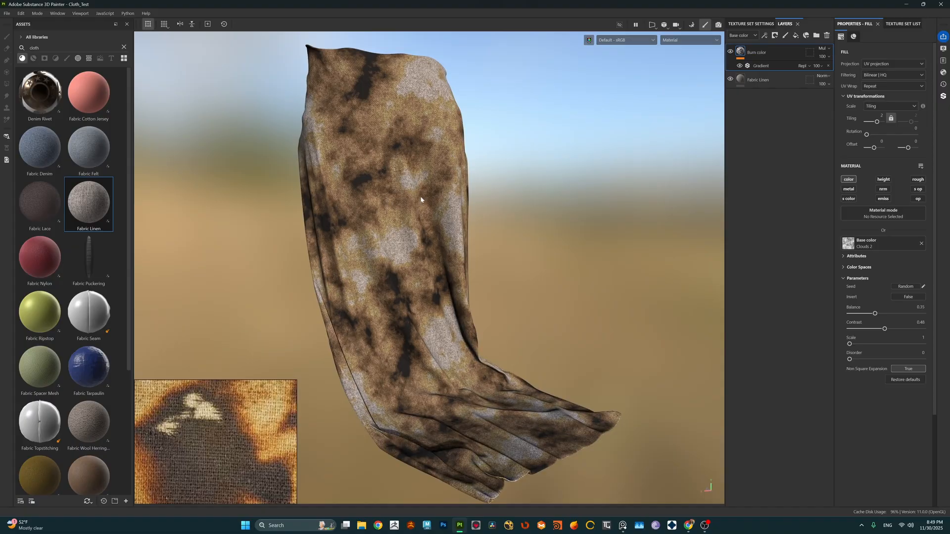
pyautogui.click(764, 35)
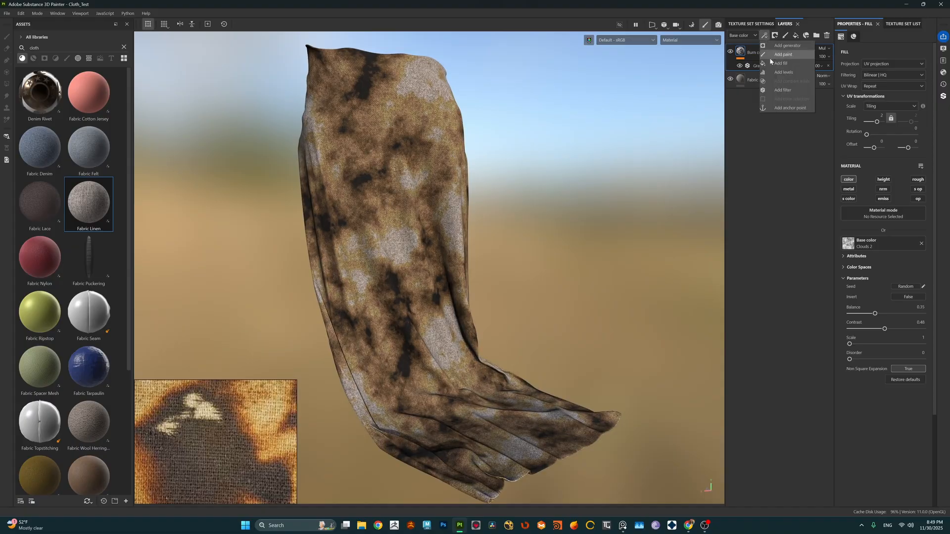
pyautogui.click(786, 109)
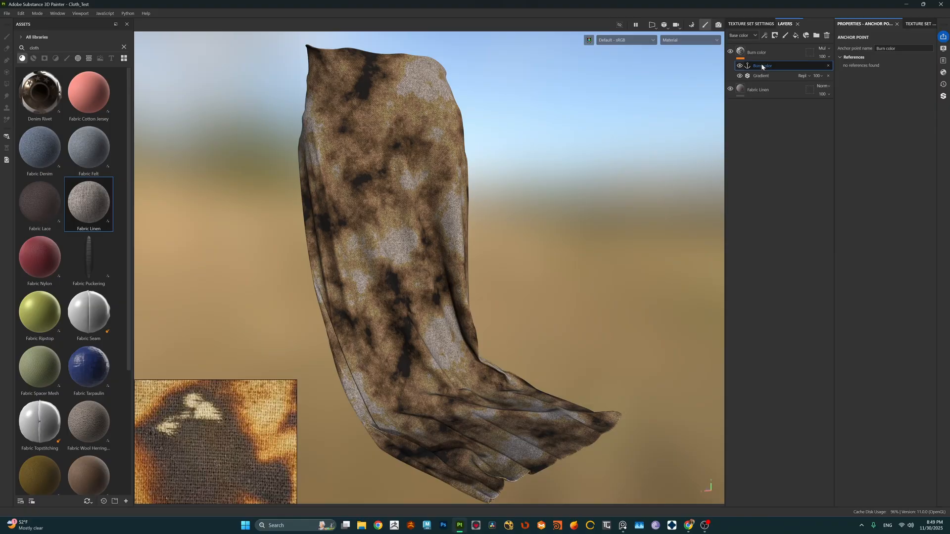
# Step: Add a fill layer above the Burn color layer with only the opacity channel enabled
pyautogui.click(757, 53)
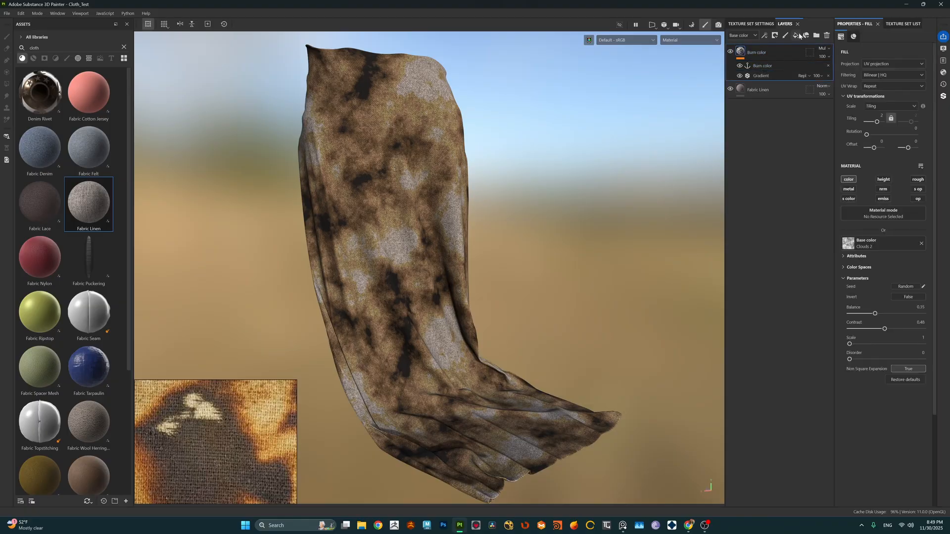
pyautogui.click(797, 36)
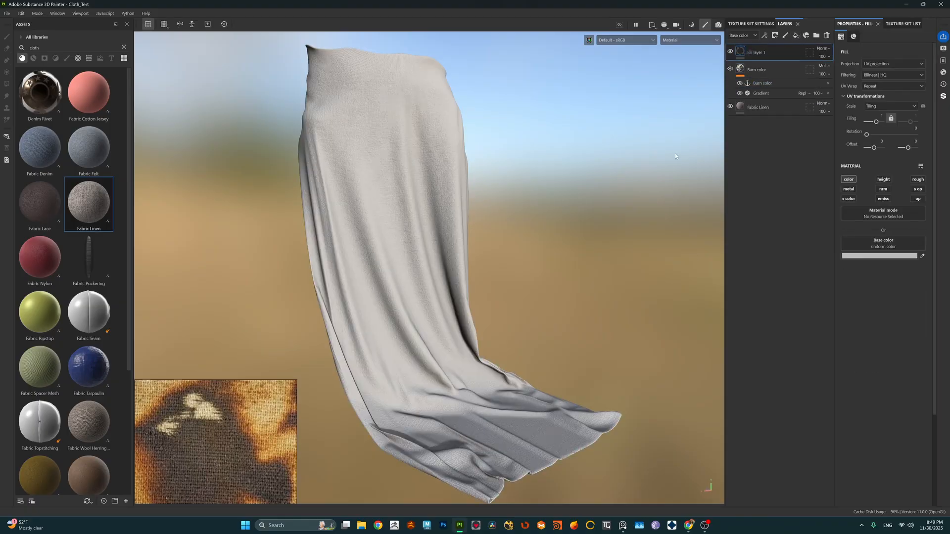
pyautogui.click(848, 180)
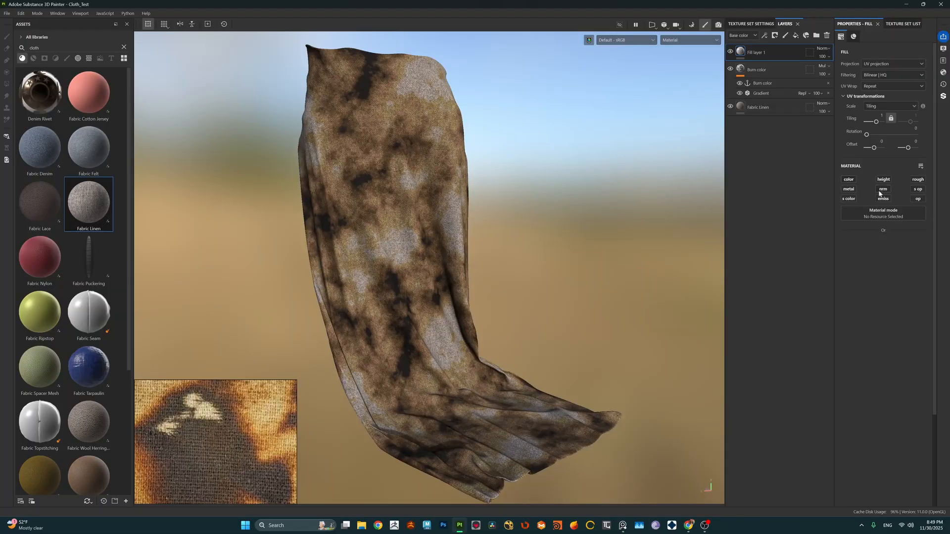
pyautogui.click(916, 199)
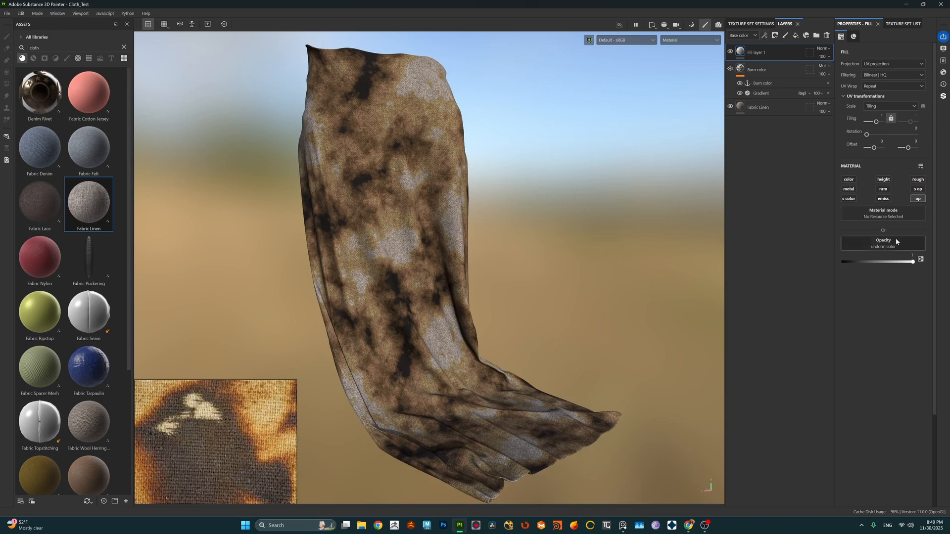
# Step: Drive the new fill layer's opacity with the Burn color anchor point, using Base color as the referenced channel
pyautogui.click(880, 248)
pyautogui.click(892, 253)
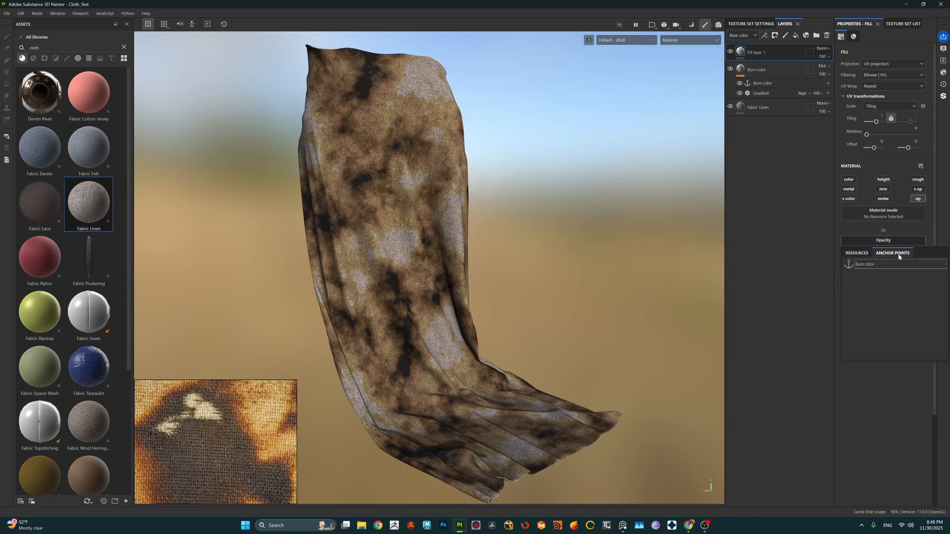
pyautogui.click(864, 265)
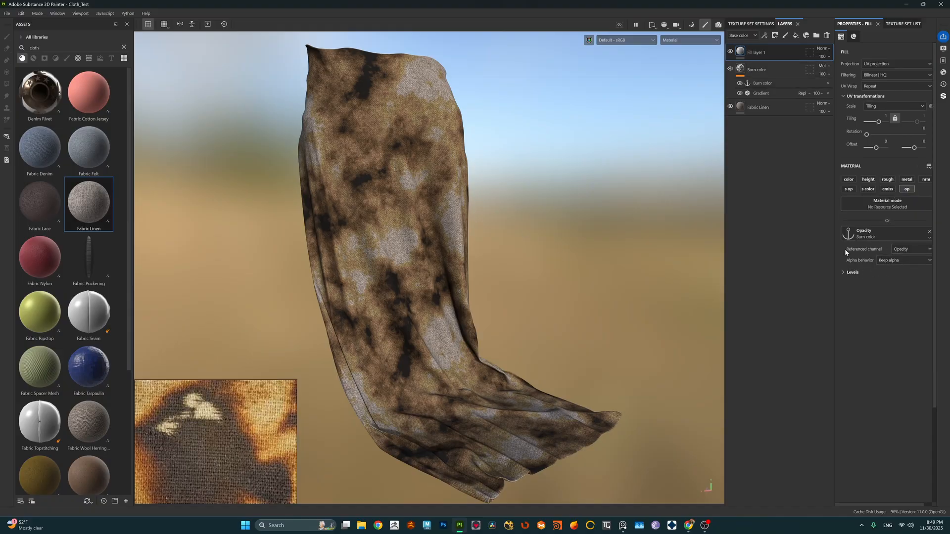
pyautogui.click(899, 251)
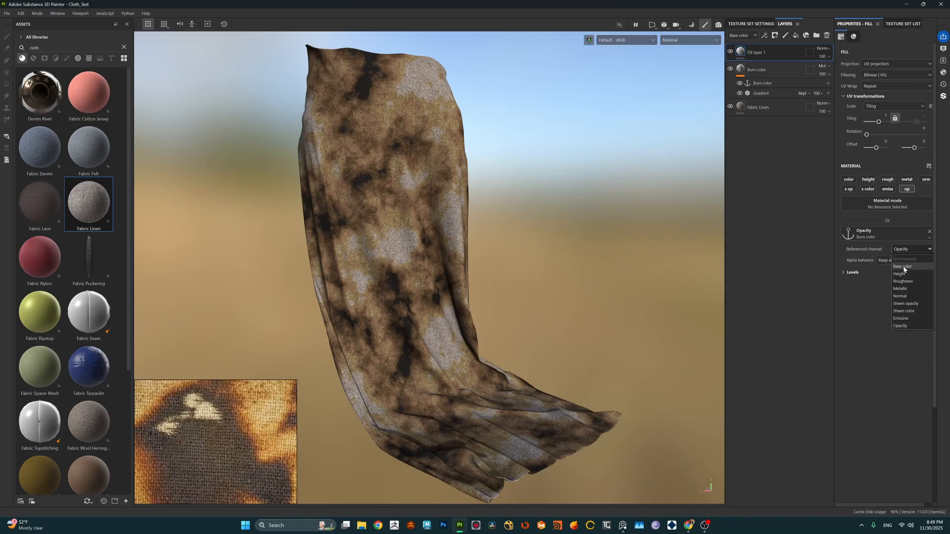
pyautogui.click(902, 267)
pyautogui.moveTo(503, 199)
pyautogui.keyDown('alt'); pyautogui.mouseDown()
pyautogui.moveTo(496, 206)
pyautogui.moveTo(560, 199)
pyautogui.moveTo(501, 208)
pyautogui.moveTo(509, 211)
pyautogui.mouseUp(); pyautogui.keyUp('alt')
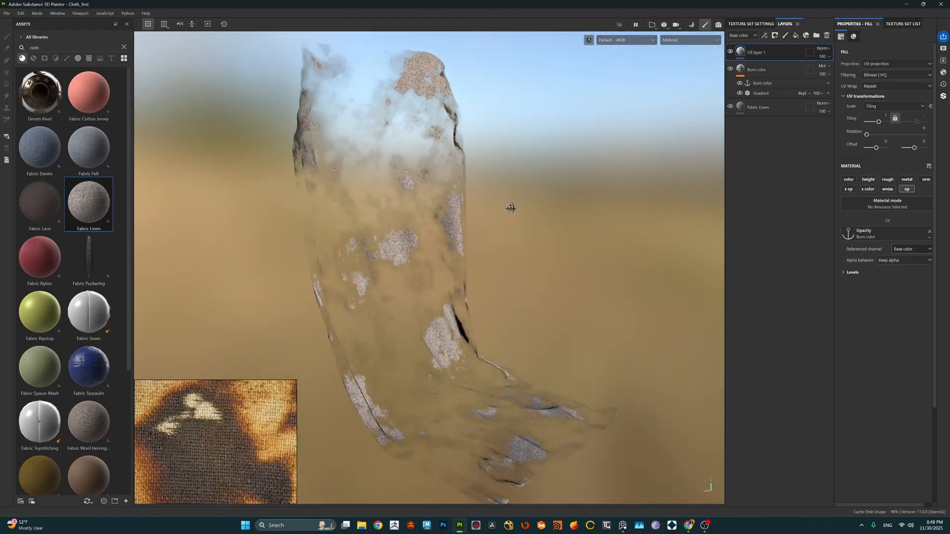
# Step: Expand the levels of the opacity anchor reference, widen the properties area, and try inverting the levels
pyautogui.click(850, 272)
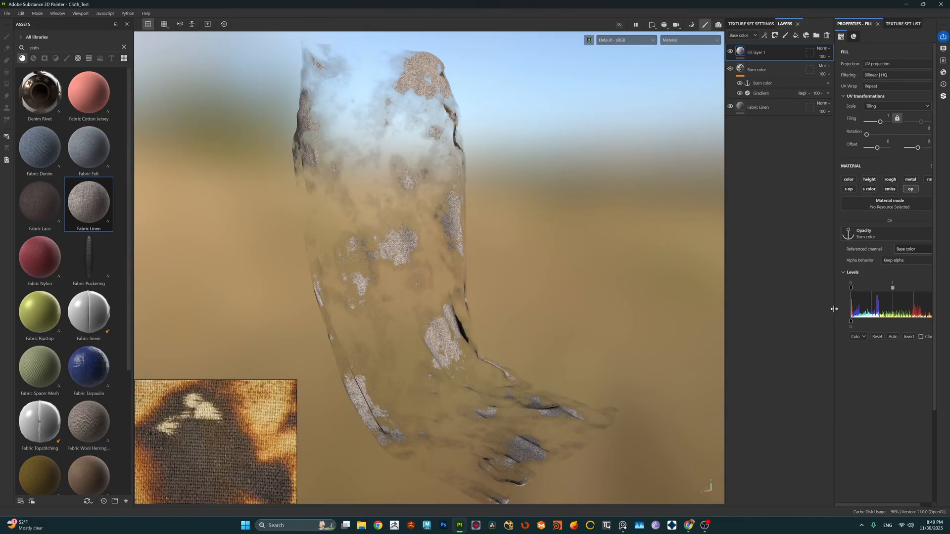
pyautogui.moveTo(832, 308)
pyautogui.mouseDown()
pyautogui.moveTo(846, 288)
pyautogui.moveTo(910, 289)
pyautogui.moveTo(858, 294)
pyautogui.mouseUp()
pyautogui.hotkey('ctrl', 'z')
pyautogui.click(869, 337)
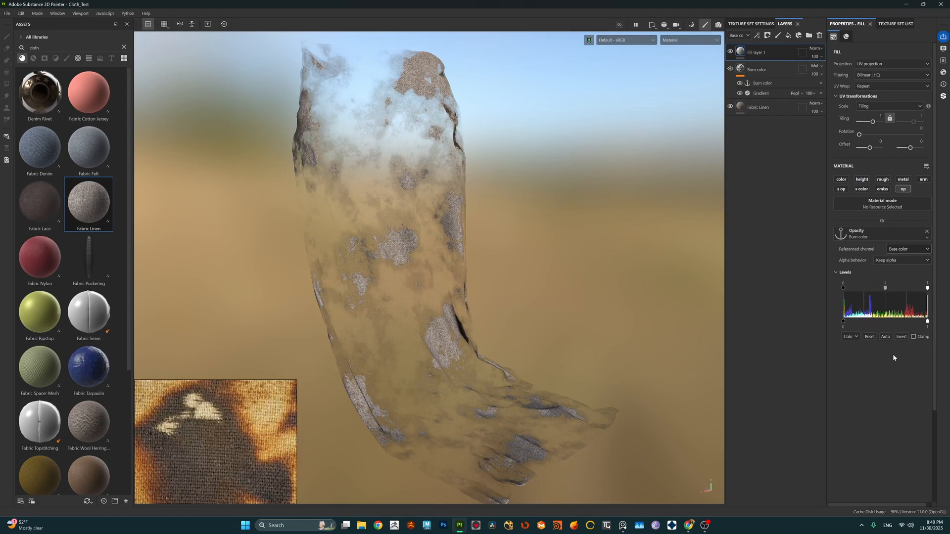
pyautogui.click(901, 337)
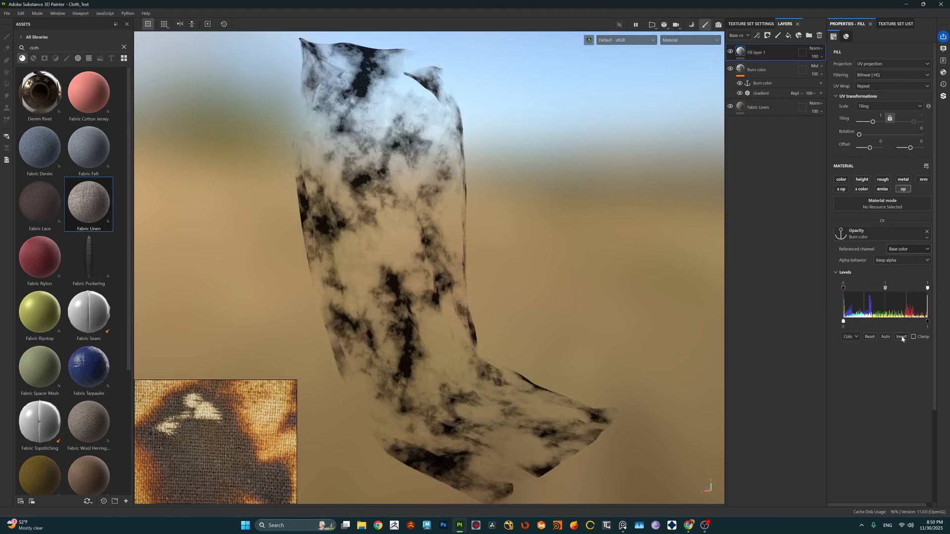
pyautogui.click(901, 337)
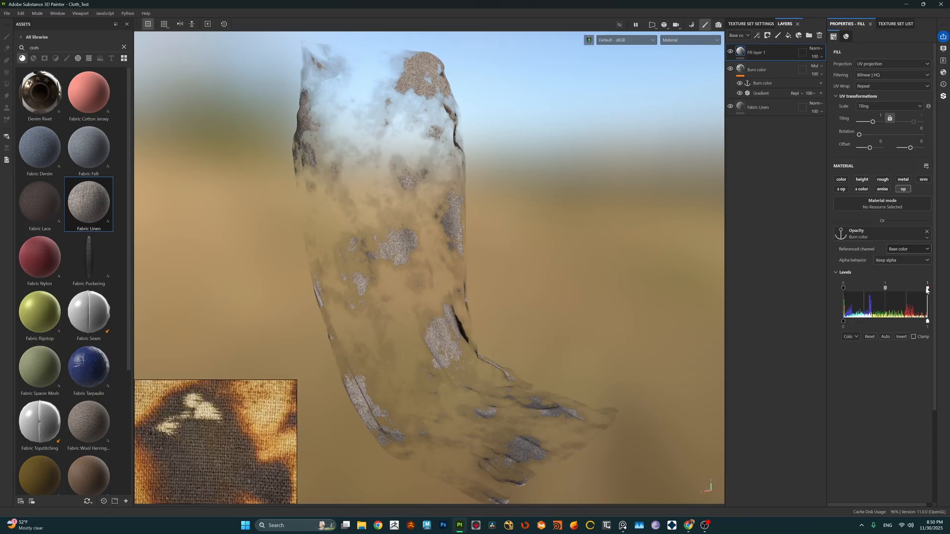
# Step: Lower the white input of the opacity levels to about 0.02 so that only the darkest burns become holes
pyautogui.moveTo(926, 289); pyautogui.dragTo(845, 293)
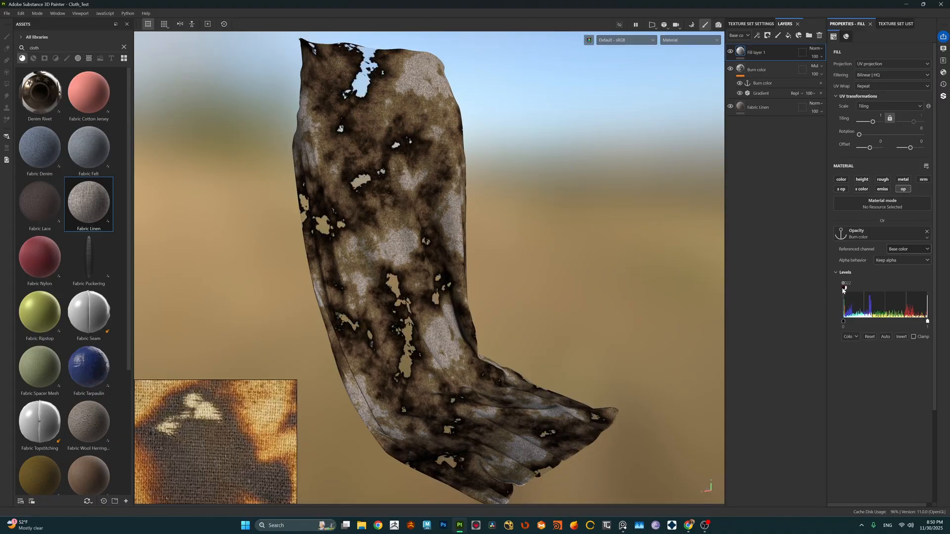
pyautogui.moveTo(843, 290); pyautogui.dragTo(844, 291)
pyautogui.scroll(-2, 453, 270)
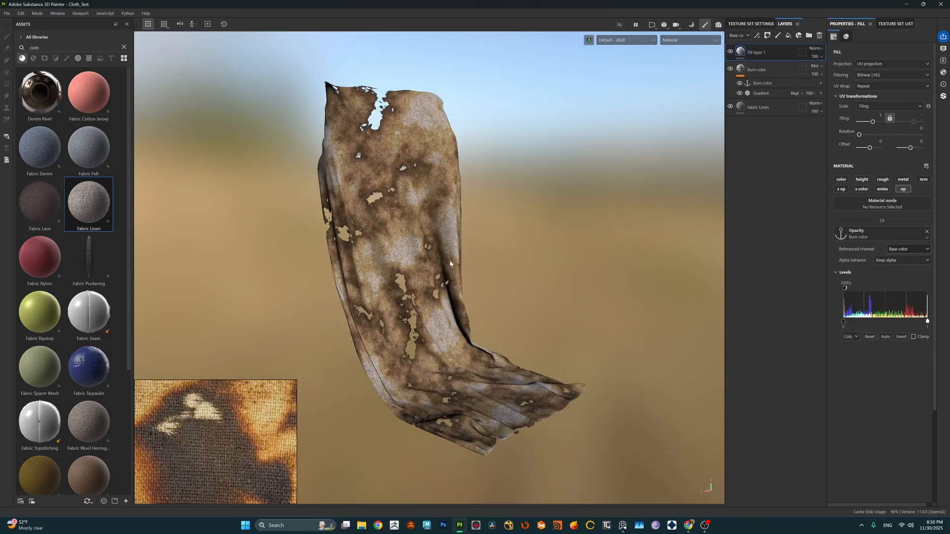
pyautogui.scroll(1, 450, 262)
pyautogui.keyDown('alt'); pyautogui.moveTo(450, 264); pyautogui.dragTo(423, 299); pyautogui.keyUp('alt')
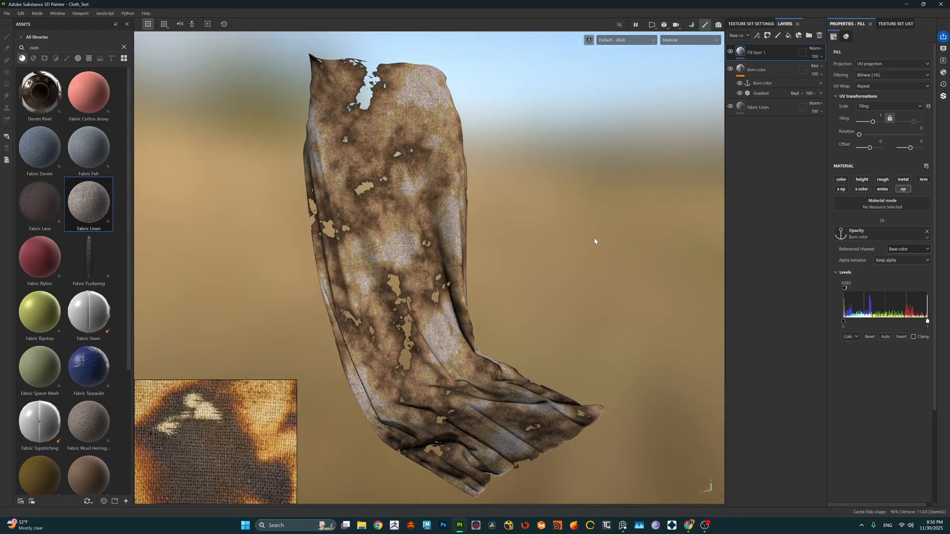
# Step: Set the Color 2 position of the Burn color layer's gradient to about 0.19
pyautogui.click(764, 93)
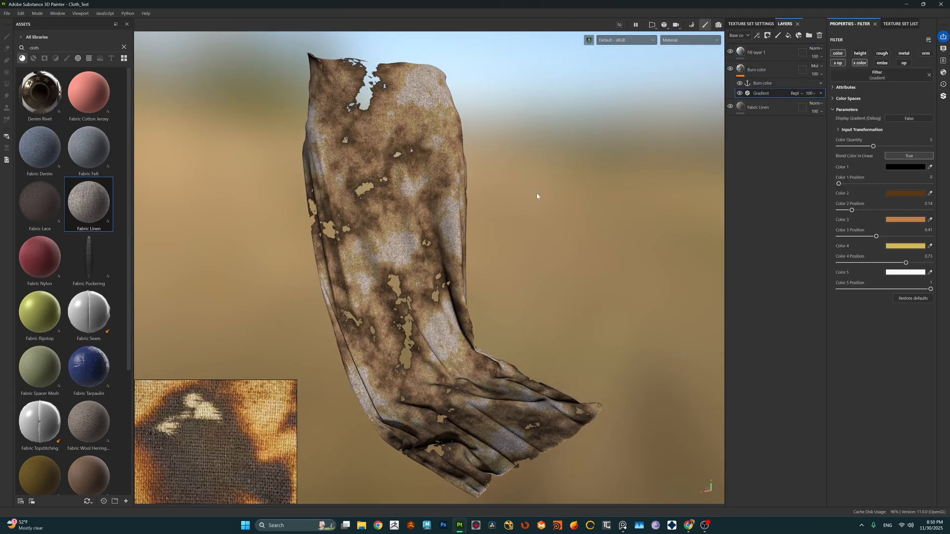
pyautogui.moveTo(838, 184)
pyautogui.mouseDown()
pyautogui.moveTo(867, 212)
pyautogui.moveTo(854, 211)
pyautogui.mouseUp()
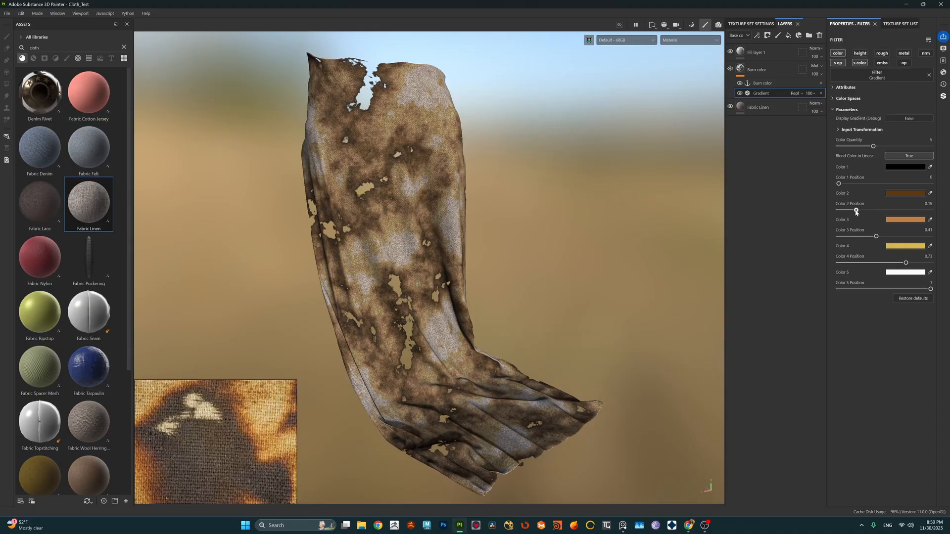
pyautogui.keyDown('alt'); pyautogui.moveTo(503, 227); pyautogui.dragTo(519, 221); pyautogui.keyUp('alt')
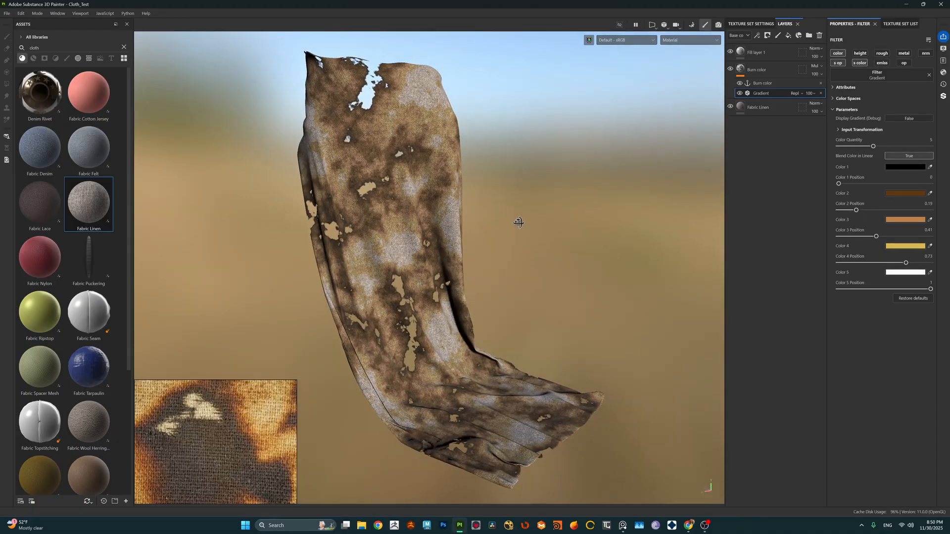
# Step: Rename the opacity fill layer to Opacity
pyautogui.click(756, 52)
pyautogui.doubleClick(755, 53)
pyautogui.write('o')
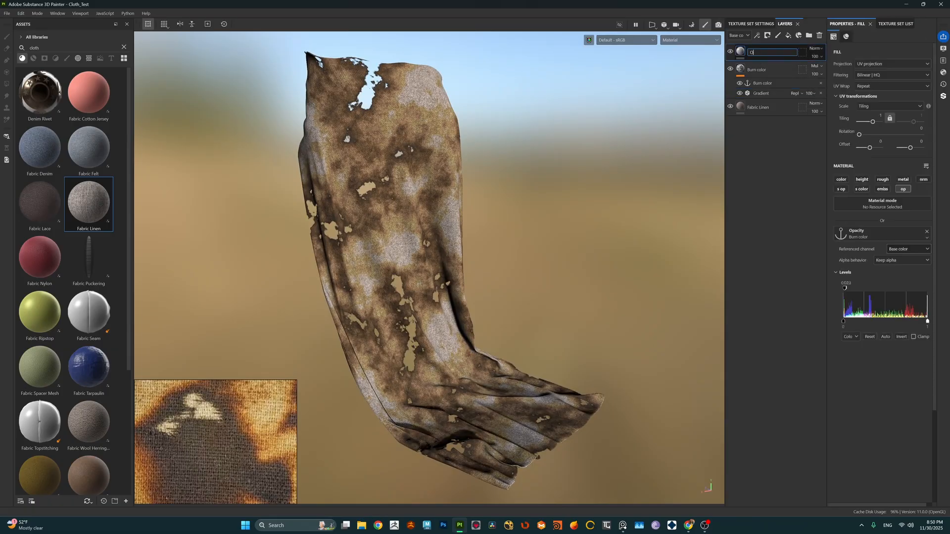
pyautogui.press('Return')
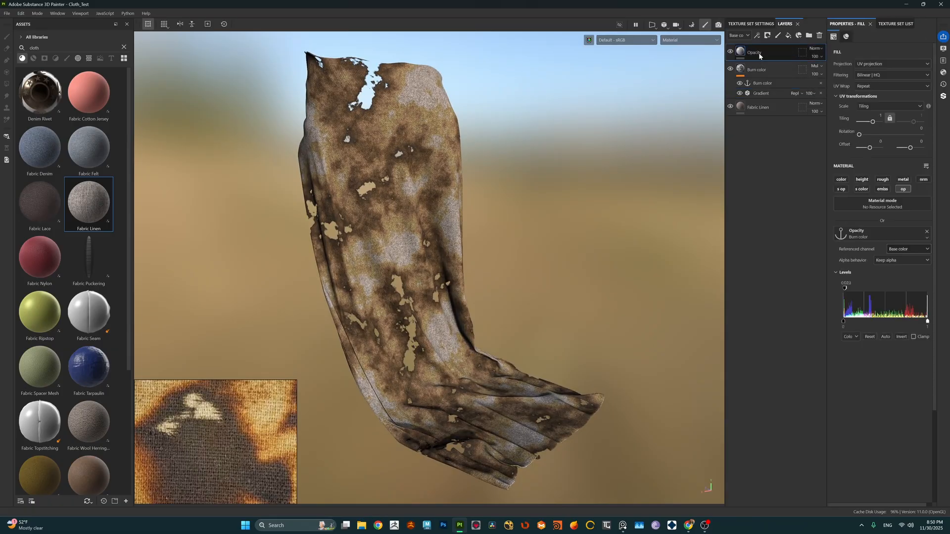
# Step: Add a fill layer above the Opacity layer with only the emissive channel enabled
pyautogui.scroll(-3, 477, 250)
pyautogui.keyDown('alt'); pyautogui.moveTo(478, 249); pyautogui.dragTo(457, 248); pyautogui.keyUp('alt')
pyautogui.scroll(2, 451, 251)
pyautogui.scroll(1, 456, 246)
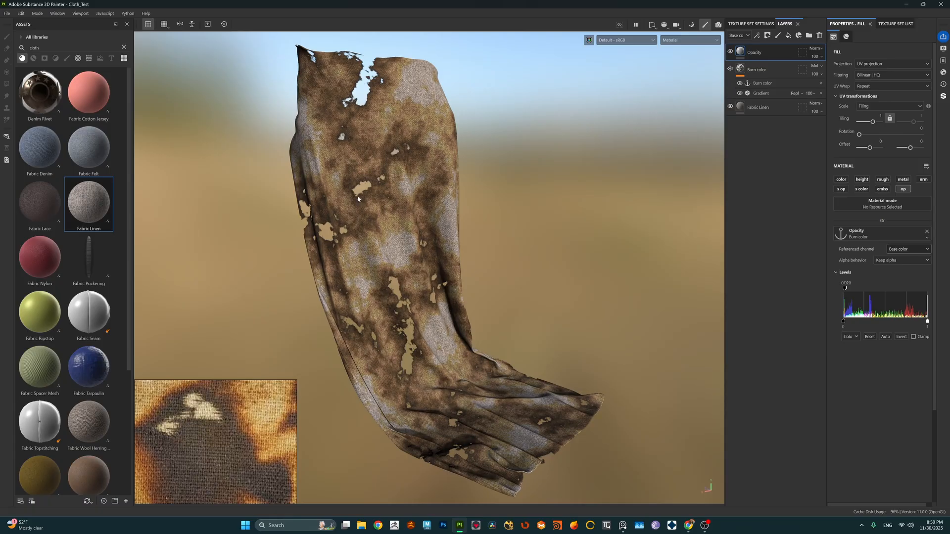
pyautogui.click(787, 36)
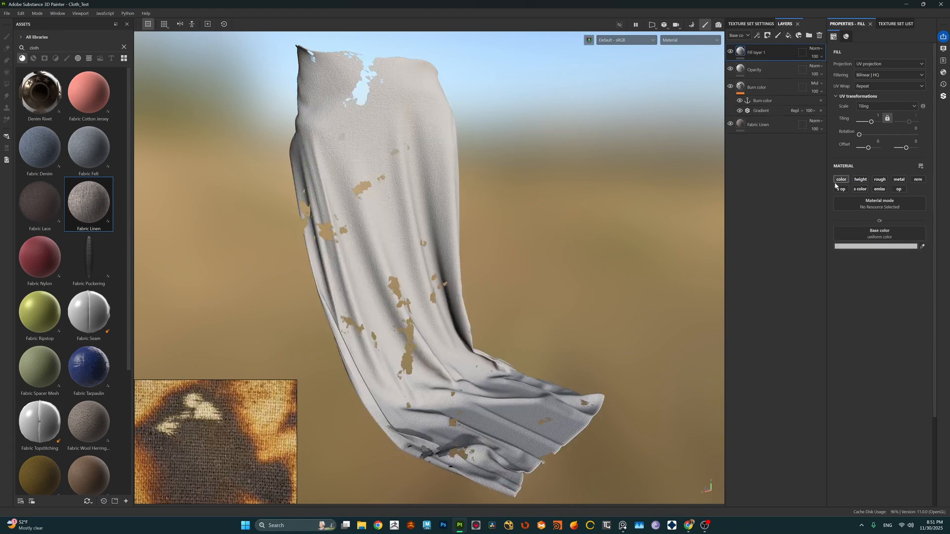
pyautogui.click(840, 180)
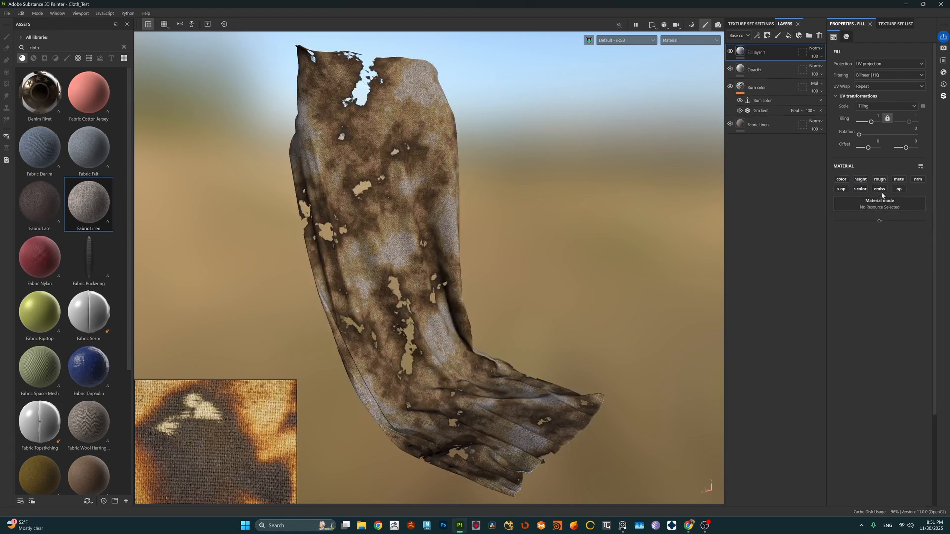
pyautogui.click(879, 190)
# Step: Set the new fill layer's emissive color to orange FF8F2D
pyautogui.click(876, 246)
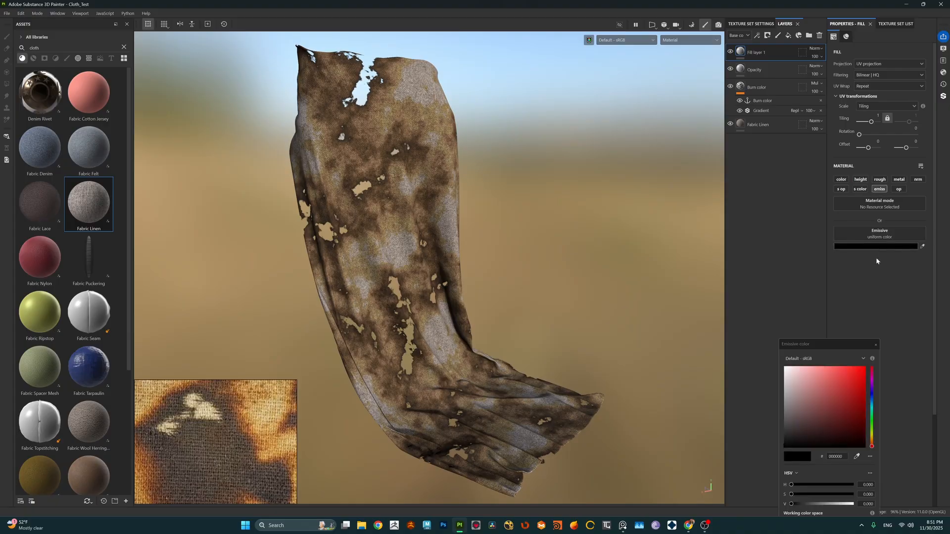
pyautogui.moveTo(872, 445); pyautogui.dragTo(872, 442)
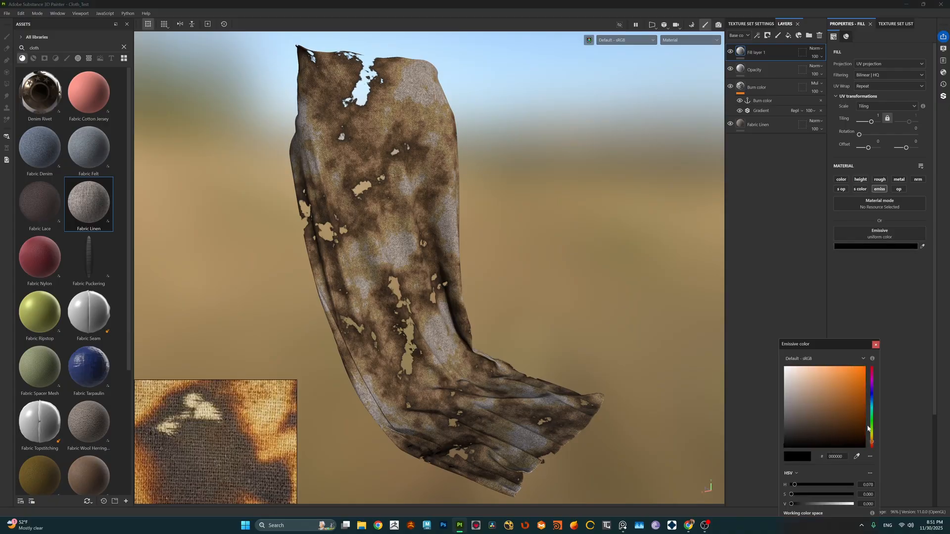
pyautogui.click(851, 376)
pyautogui.moveTo(851, 376); pyautogui.dragTo(851, 366)
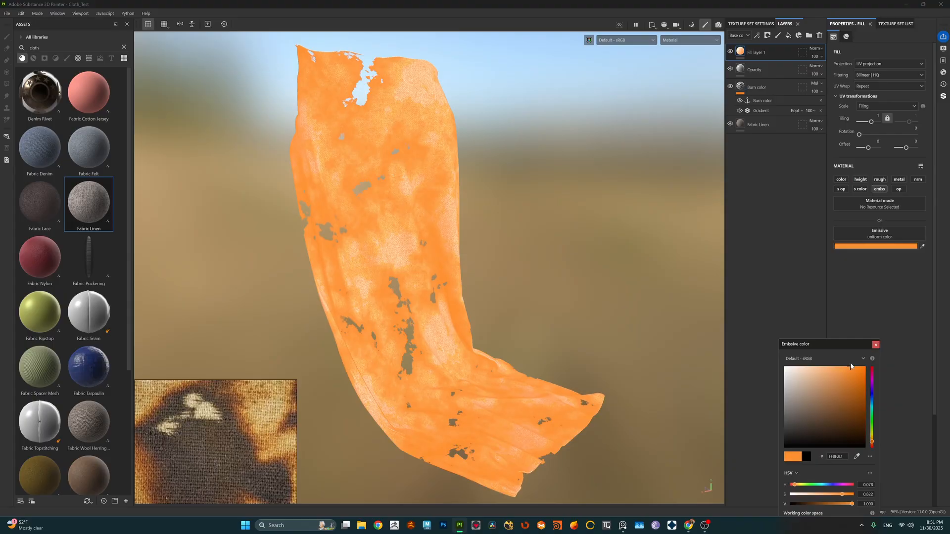
pyautogui.click(875, 346)
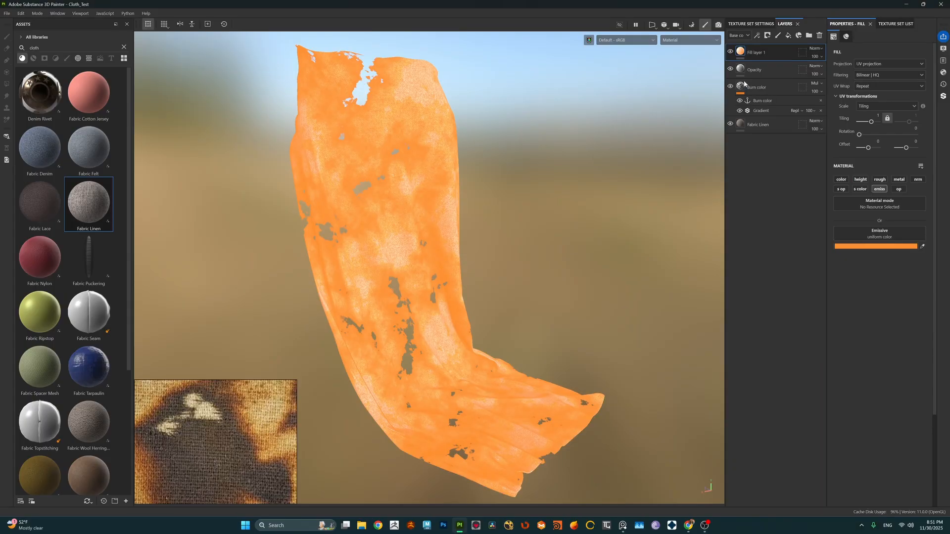
# Step: Add a black mask to the orange emissive layer and put a fill effect in the mask
pyautogui.click(757, 36)
pyautogui.click(767, 35)
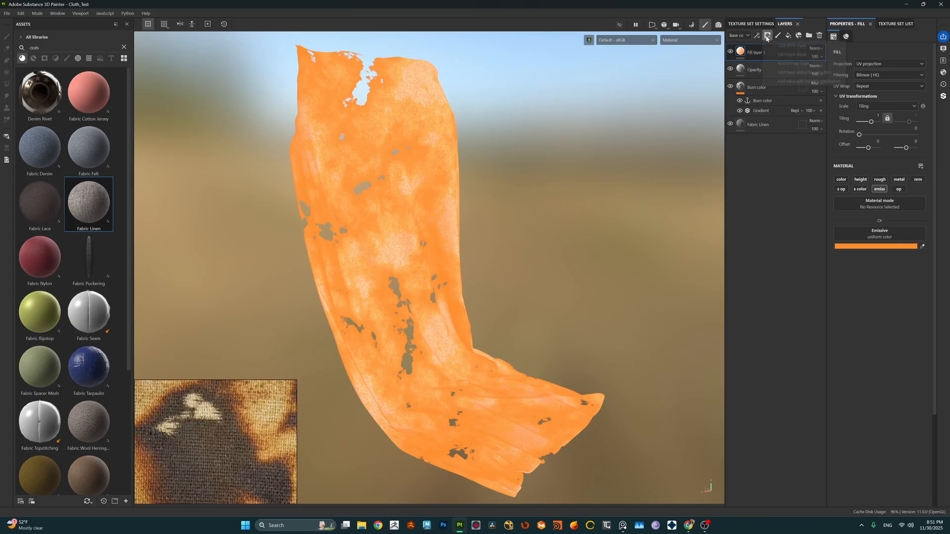
pyautogui.click(767, 35)
pyautogui.click(767, 35)
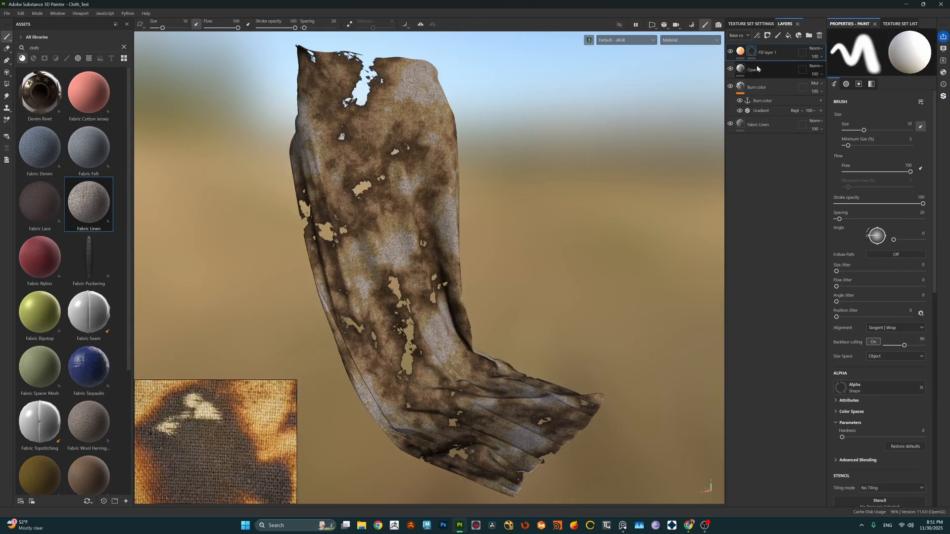
pyautogui.click(756, 35)
pyautogui.click(774, 63)
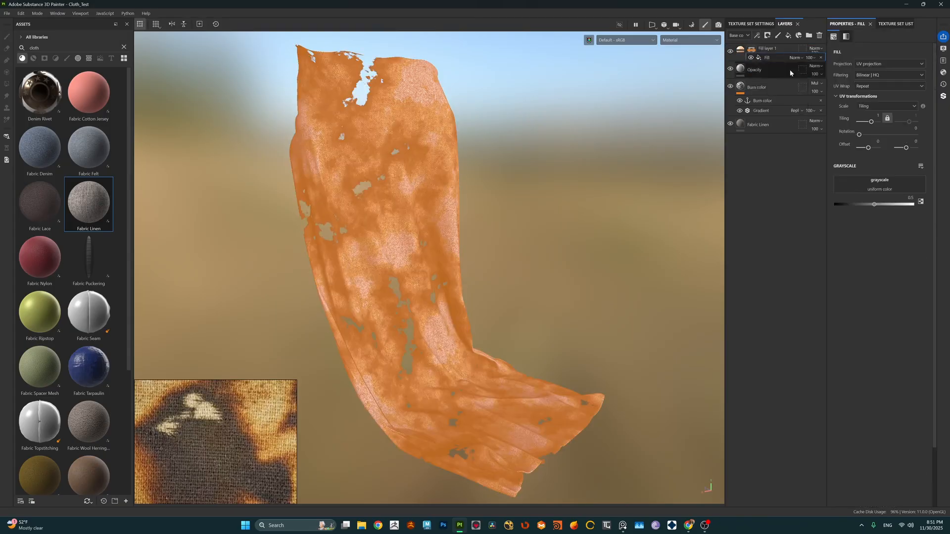
# Step: Drive the emissive layer's mask fill with the Burn color anchor point
pyautogui.click(886, 180)
pyautogui.click(890, 191)
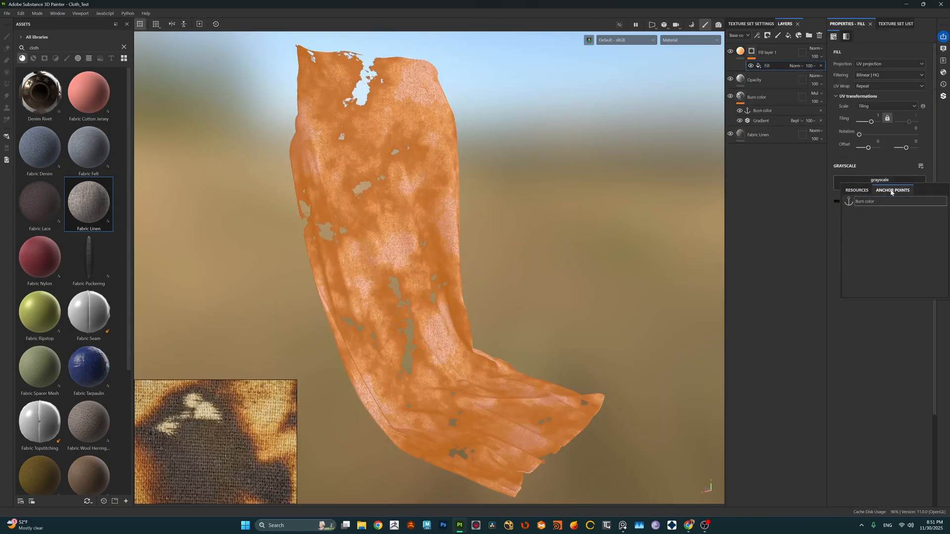
pyautogui.click(875, 200)
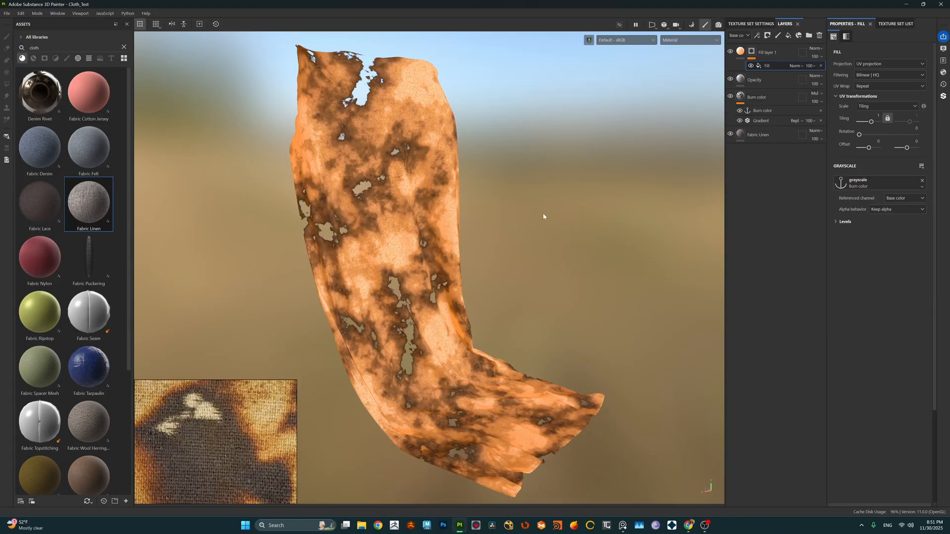
# Step: Invert the mask fill's levels and lower their input white point until only narrow rims around the burn holes glow
pyautogui.click(845, 221)
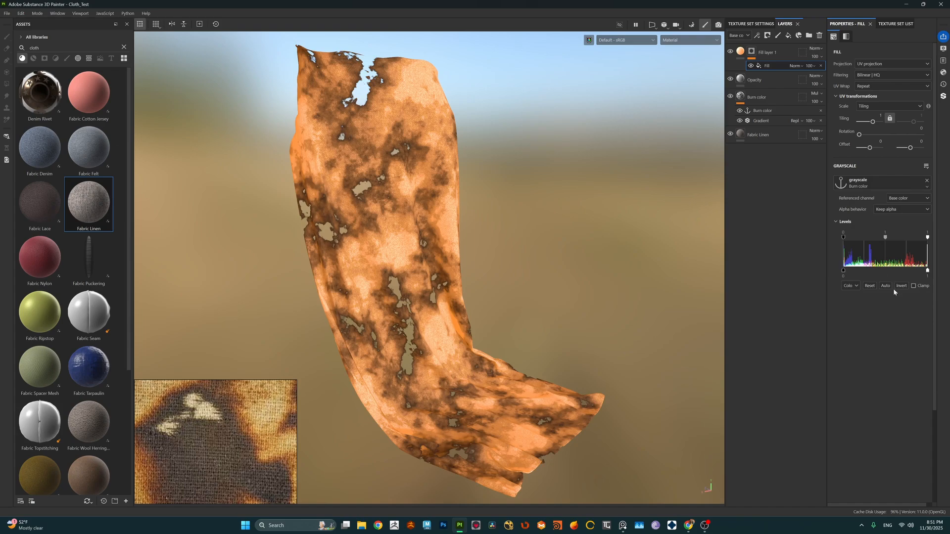
pyautogui.keyDown('shift'); pyautogui.moveTo(499, 221); pyautogui.dragTo(496, 219, button='right'); pyautogui.keyUp('shift')
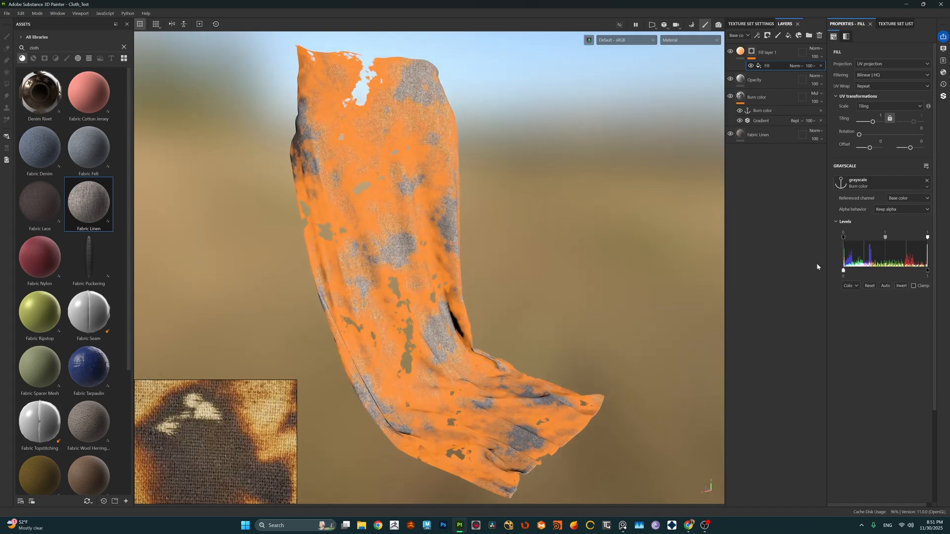
pyautogui.moveTo(928, 240)
pyautogui.mouseDown()
pyautogui.moveTo(841, 238)
pyautogui.moveTo(852, 241)
pyautogui.mouseUp()
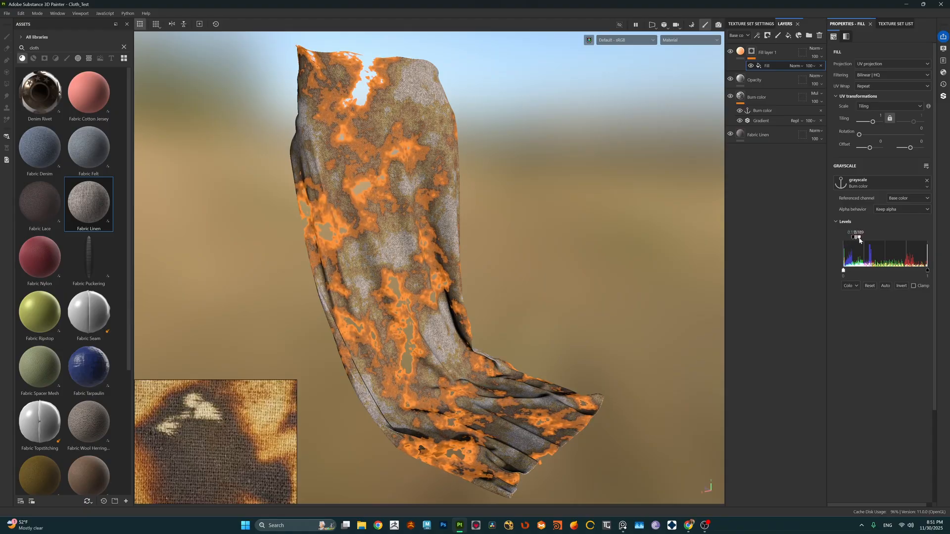
pyautogui.moveTo(853, 240); pyautogui.dragTo(848, 239)
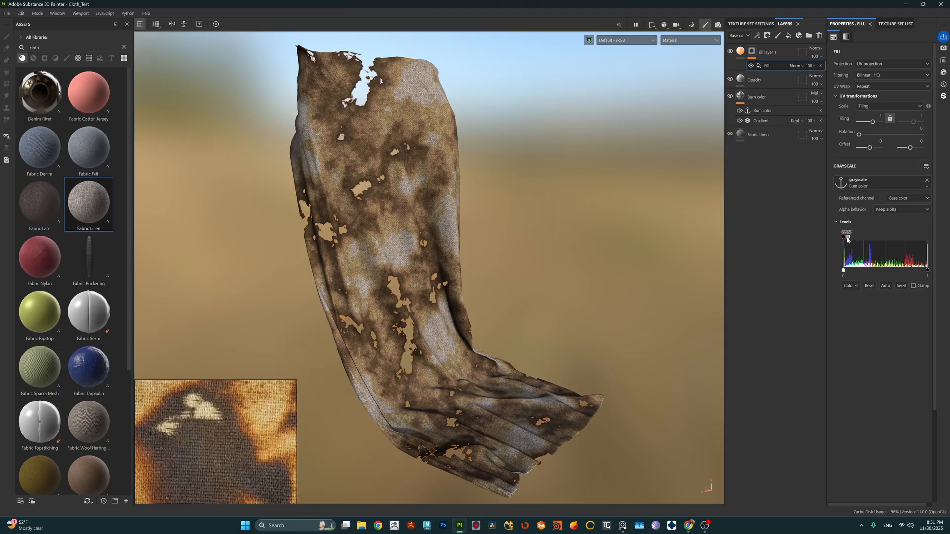
pyautogui.moveTo(847, 238); pyautogui.dragTo(851, 240)
pyautogui.moveTo(459, 213)
pyautogui.keyDown('alt'); pyautogui.mouseDown()
pyautogui.moveTo(471, 221)
pyautogui.moveTo(462, 220)
pyautogui.mouseUp(); pyautogui.keyUp('alt')
pyautogui.keyDown('alt'); pyautogui.moveTo(462, 220); pyautogui.dragTo(460, 218, button='middle'); pyautogui.keyUp('alt')
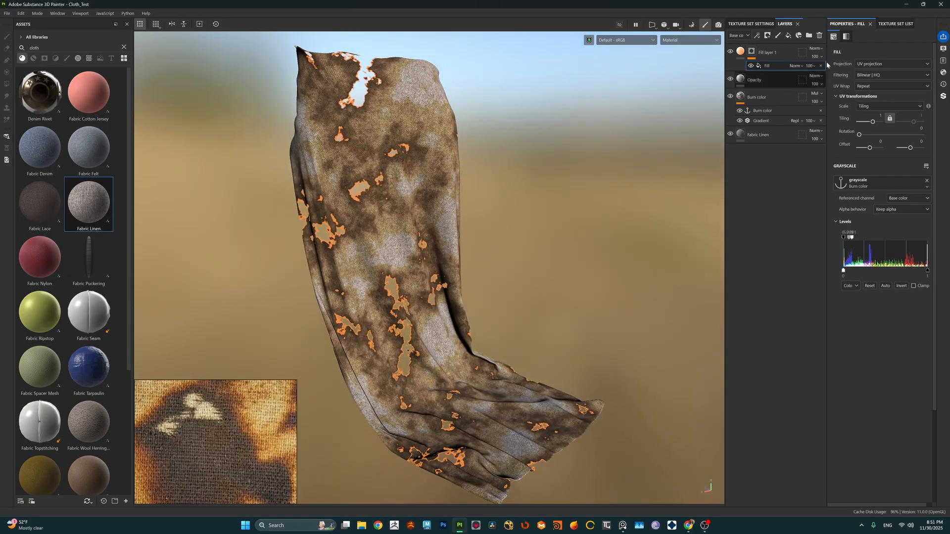
# Step: Set the environment opacity to 0 in the display settings to show a plain dark background
pyautogui.click(943, 48)
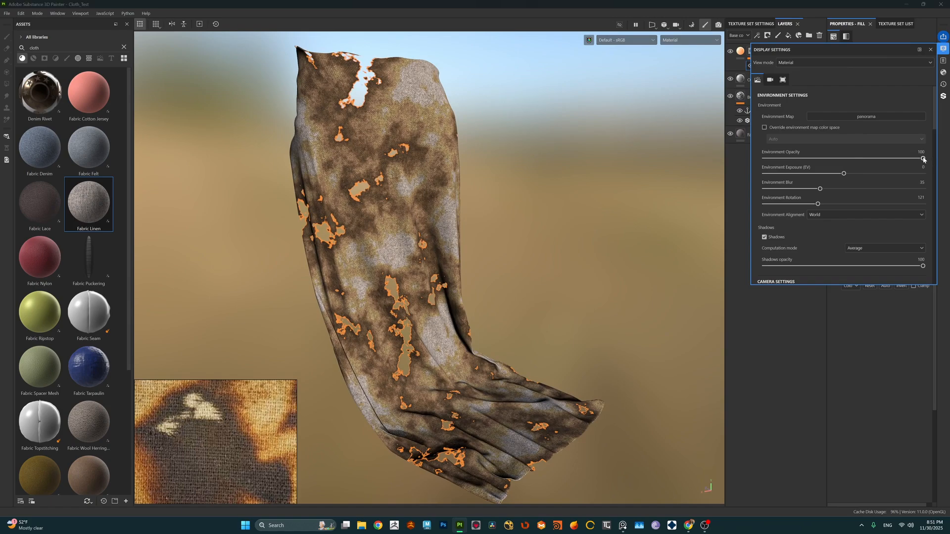
pyautogui.moveTo(922, 159); pyautogui.dragTo(757, 172)
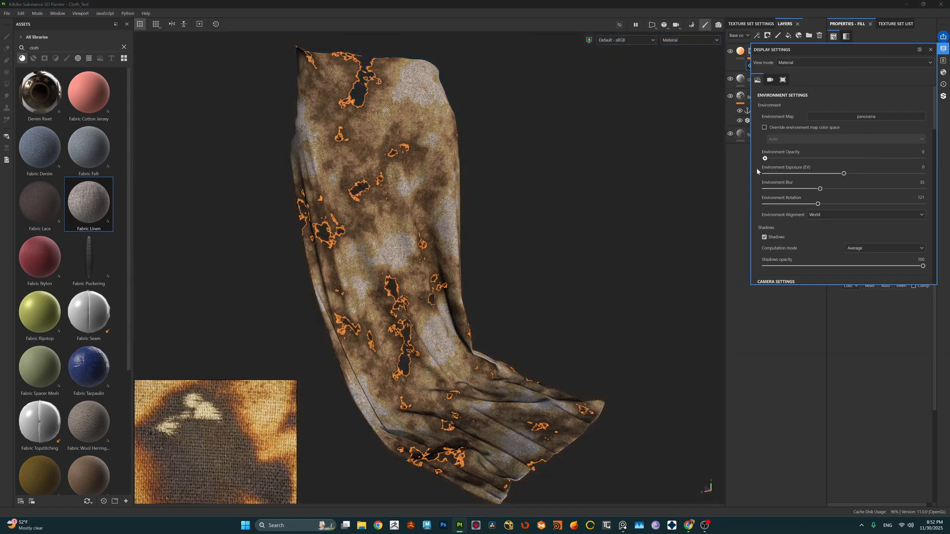
pyautogui.click(942, 49)
# Step: Shift the emissive layer's color to the yellower orange FFB12D
pyautogui.click(766, 51)
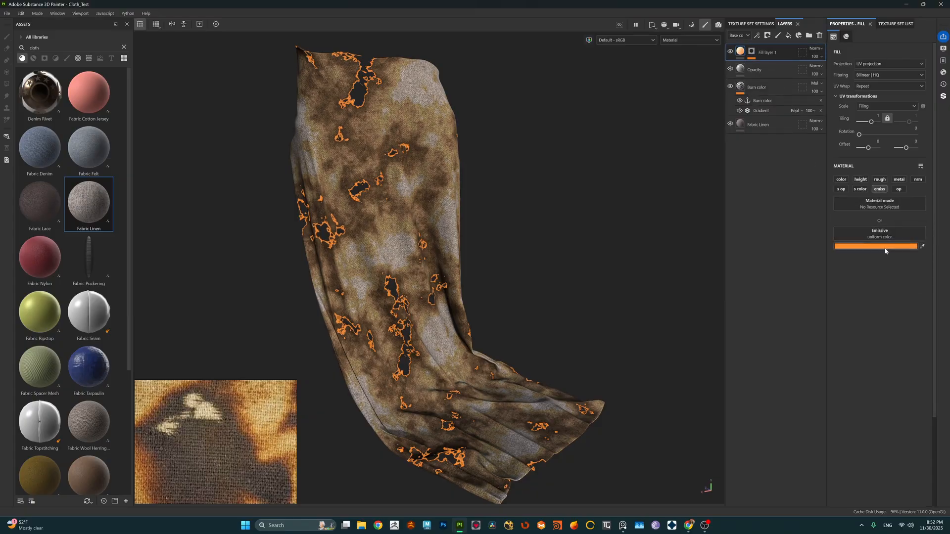
pyautogui.click(885, 247)
pyautogui.click(871, 439)
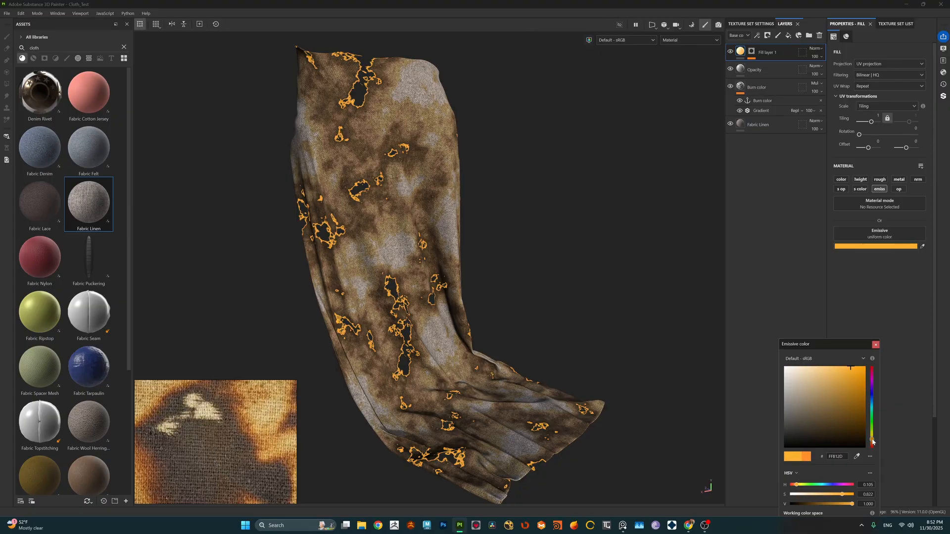
pyautogui.click(876, 345)
# Step: Lower the input white point of the mask fill's levels slightly to thin the glowing rims around the holes
pyautogui.click(751, 51)
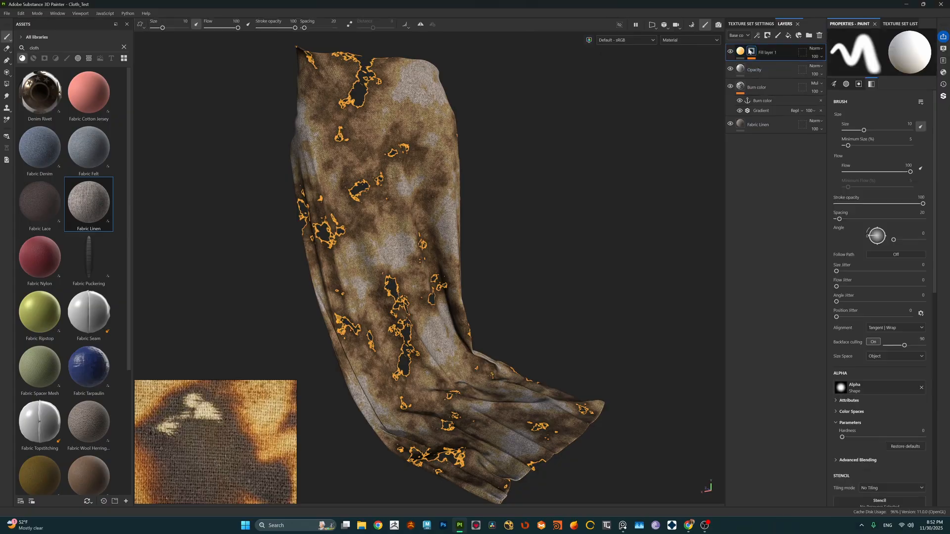
pyautogui.click(767, 65)
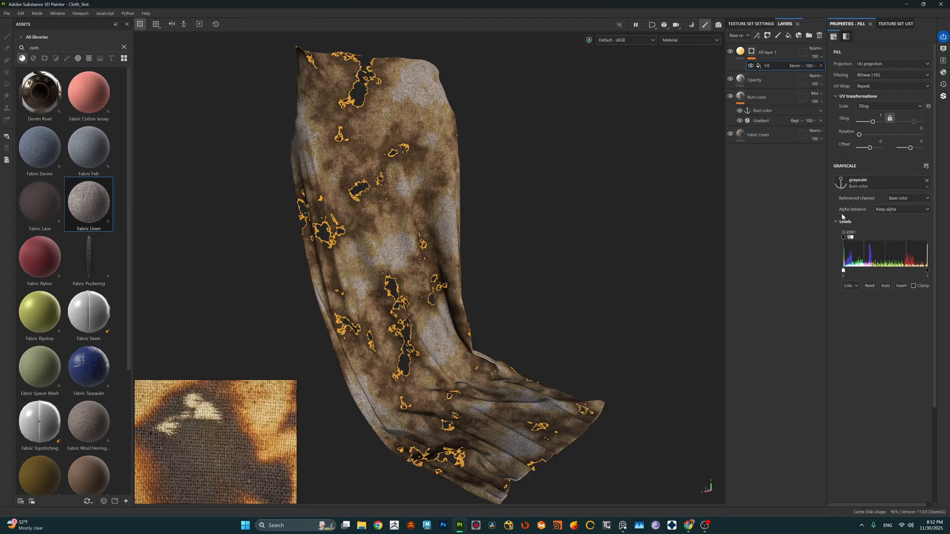
pyautogui.moveTo(852, 240); pyautogui.dragTo(849, 240)
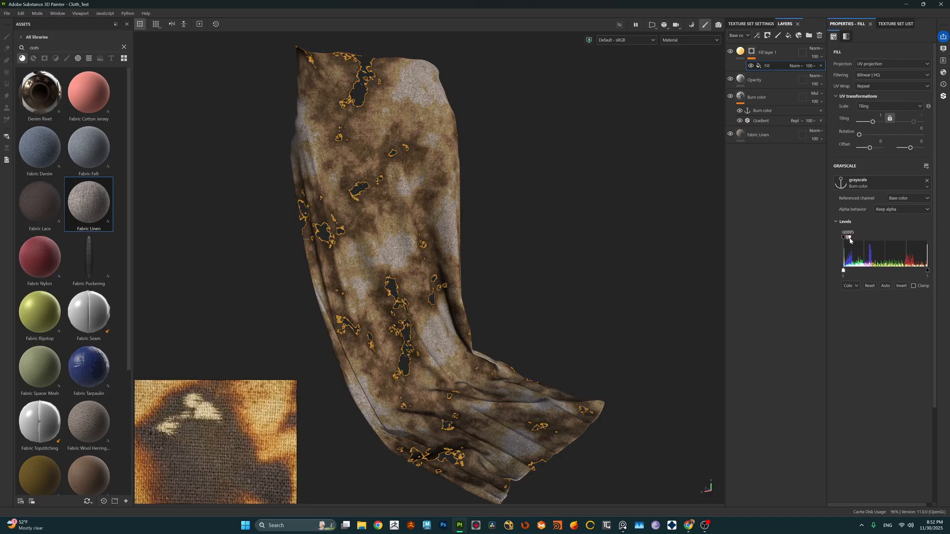
pyautogui.scroll(2, 462, 240)
pyautogui.scroll(-3, 451, 245)
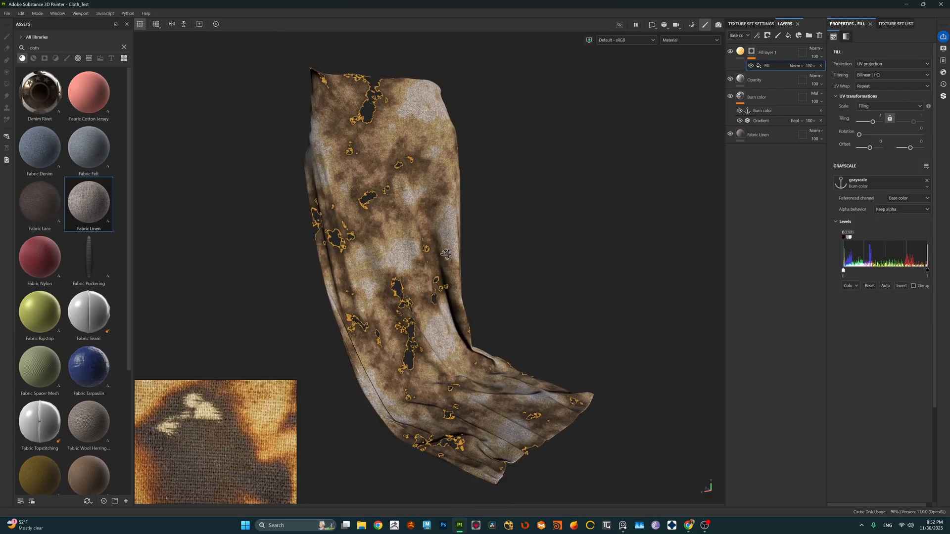
pyautogui.keyDown('alt'); pyautogui.moveTo(440, 250); pyautogui.dragTo(431, 249); pyautogui.keyUp('alt')
pyautogui.scroll(4, 384, 191)
pyautogui.scroll(-3, 381, 200)
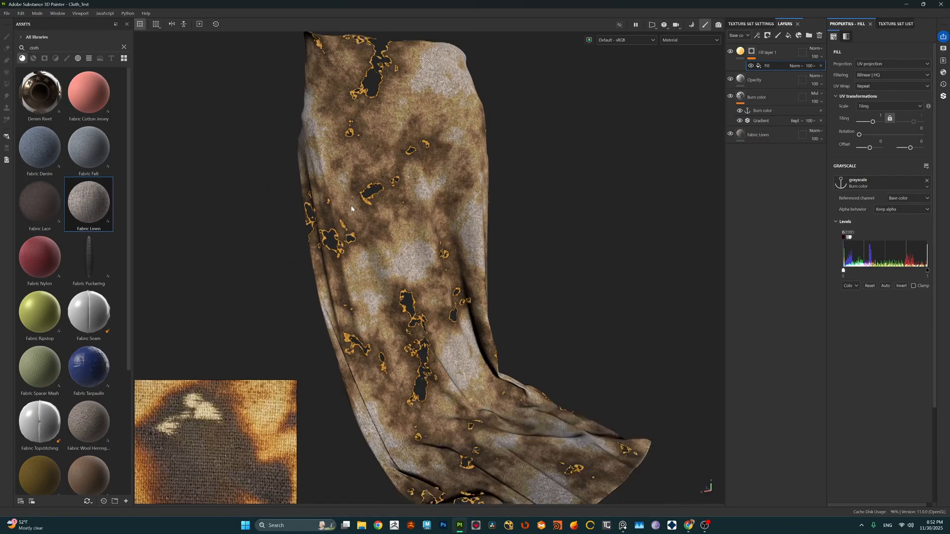
pyautogui.scroll(-2, 435, 235)
pyautogui.keyDown('alt'); pyautogui.moveTo(437, 238); pyautogui.dragTo(425, 245, button='middle'); pyautogui.keyUp('alt')
pyautogui.scroll(1, 425, 244)
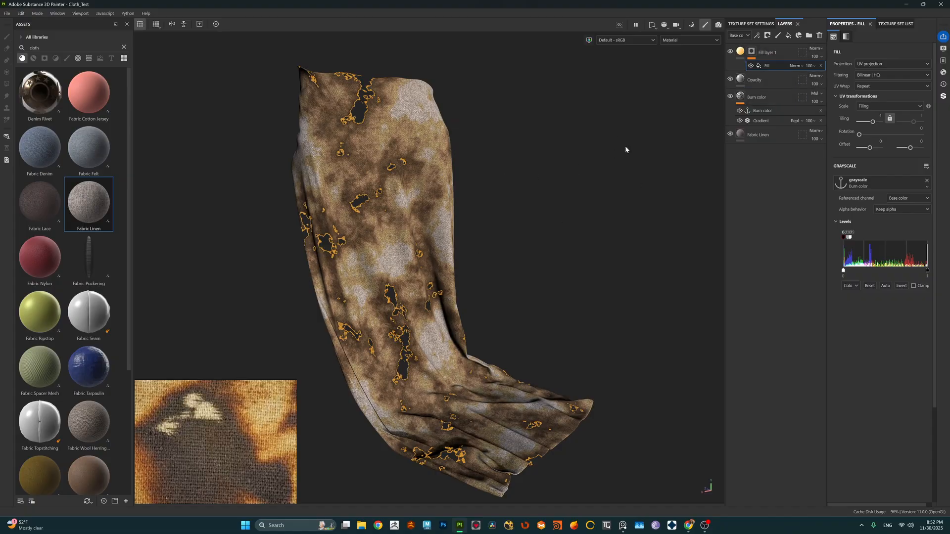
# Step: Add a second fill effect to the emissive layer's mask and assign it the Clouds 3 texture
pyautogui.click(757, 36)
pyautogui.click(782, 64)
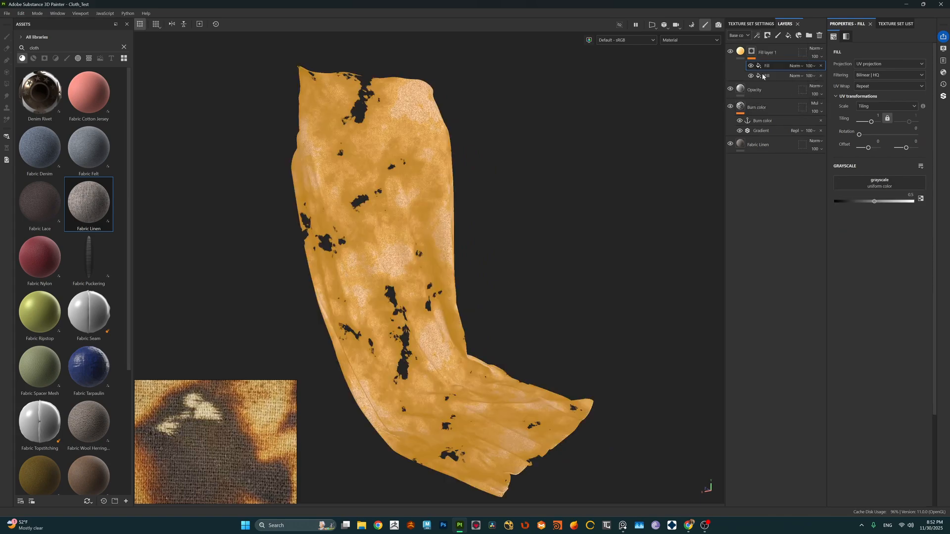
pyautogui.click(877, 183)
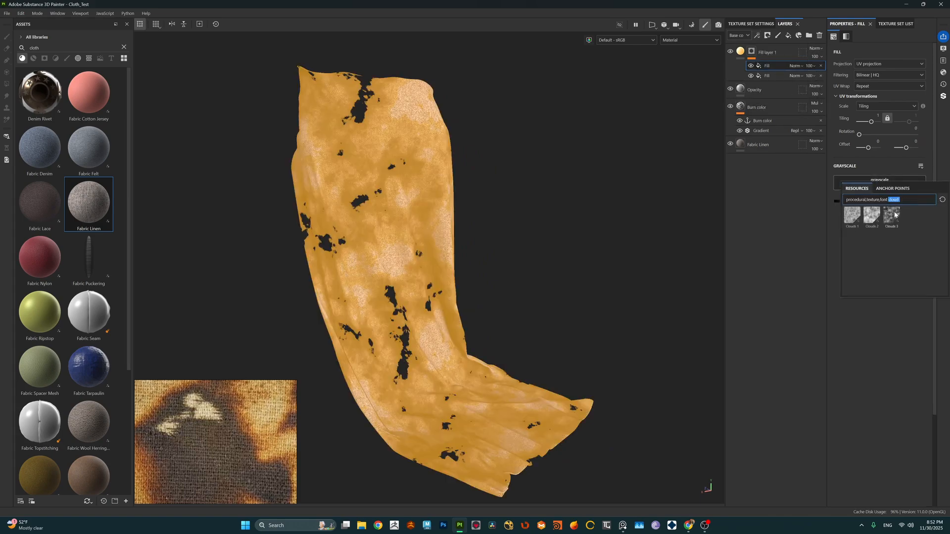
pyautogui.click(892, 215)
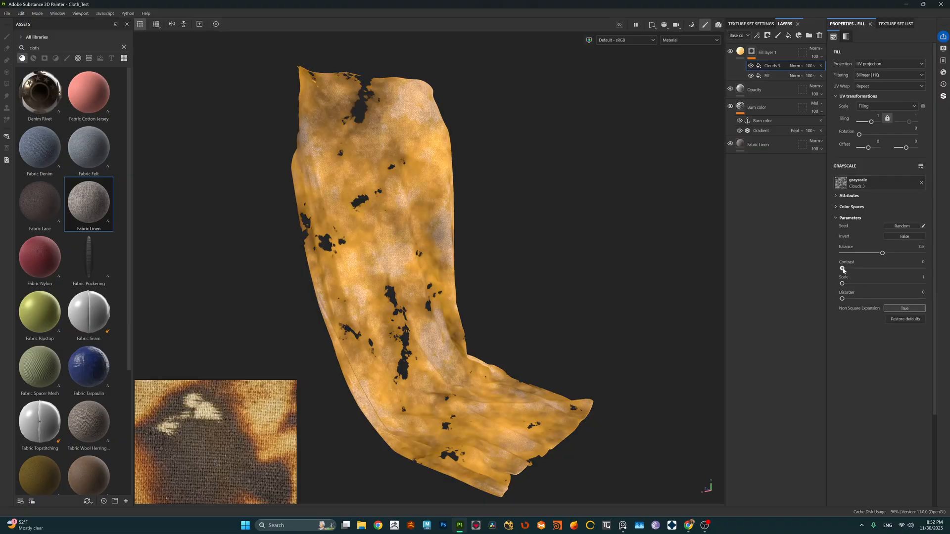
# Step: Set the Clouds 3 fill's contrast to 0.92, scale to 5 and balance to 0.55
pyautogui.moveTo(842, 269); pyautogui.dragTo(916, 267)
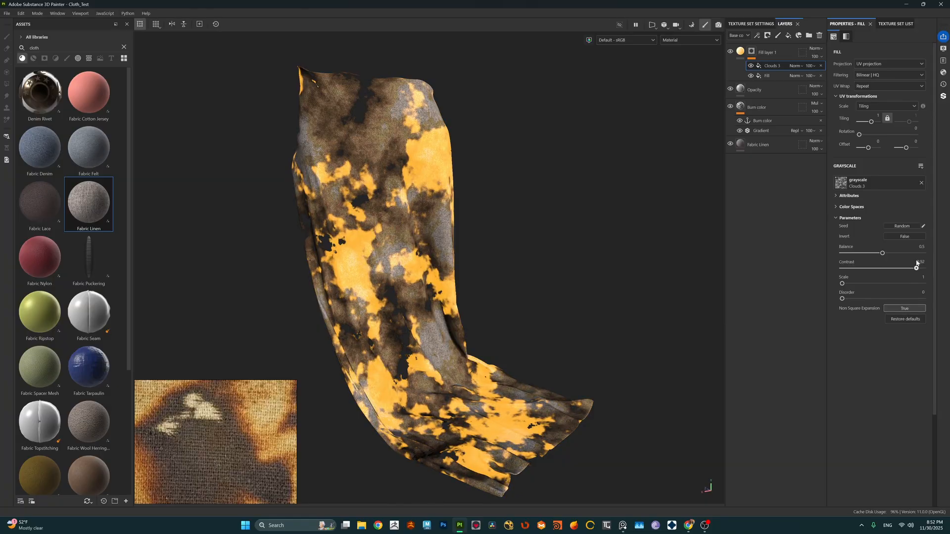
pyautogui.moveTo(852, 284); pyautogui.dragTo(888, 283)
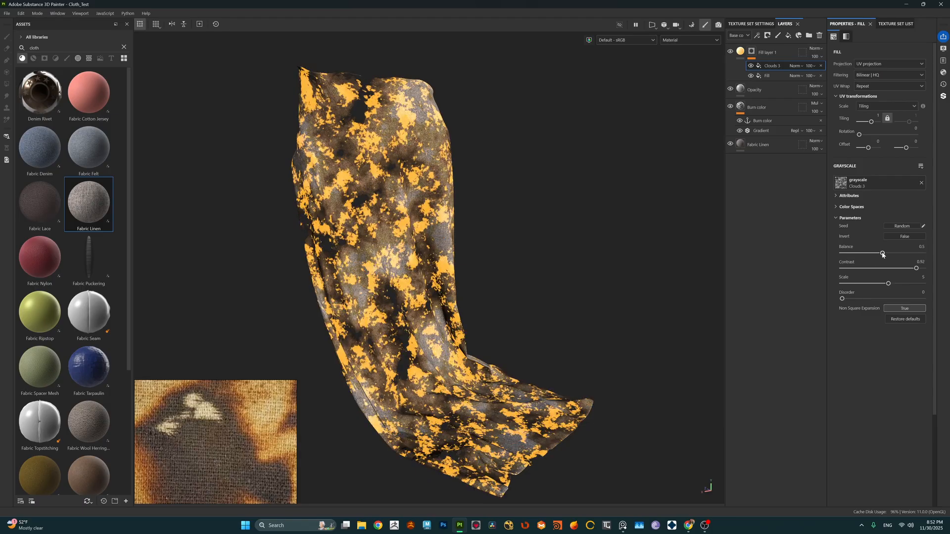
pyautogui.moveTo(882, 253); pyautogui.dragTo(885, 254)
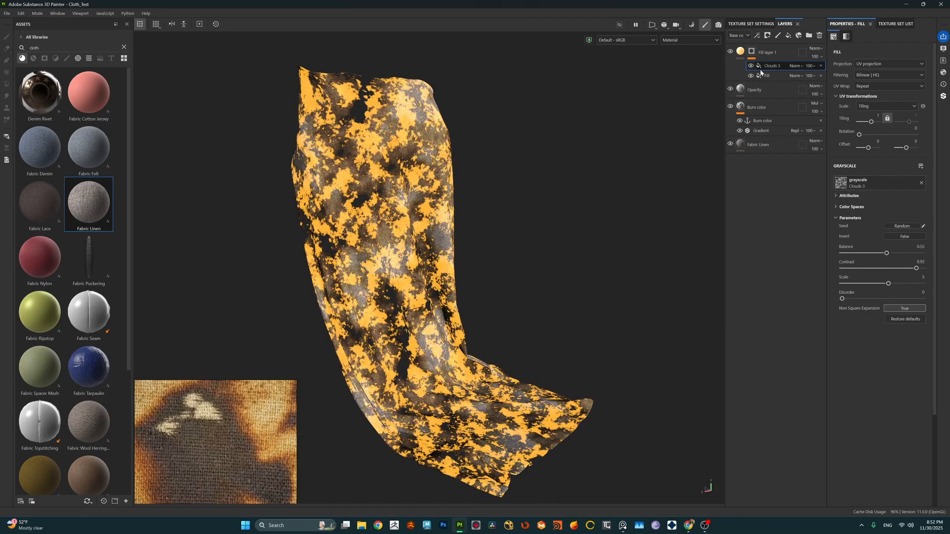
# Step: Set the Clouds 3 mask effect's blending mode to Multiply so it breaks up the glowing rims
pyautogui.click(794, 66)
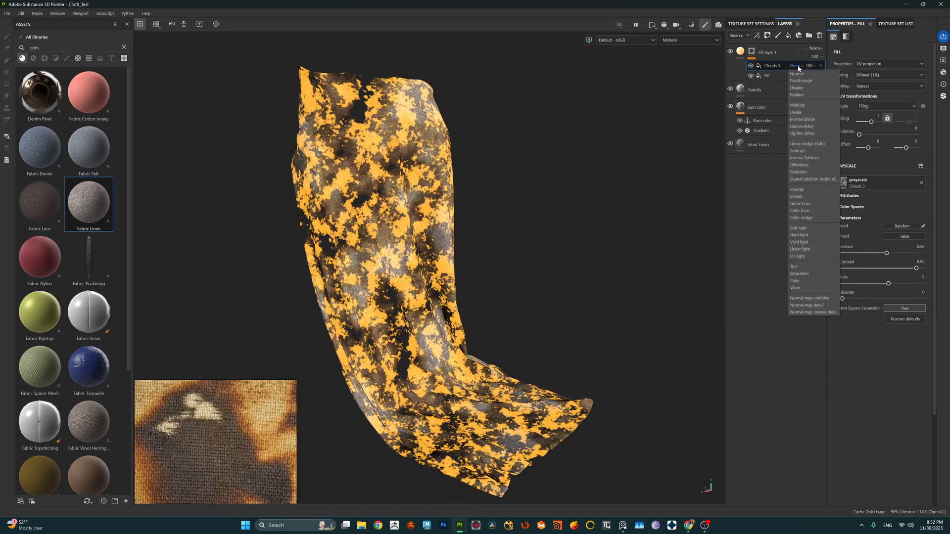
pyautogui.click(801, 105)
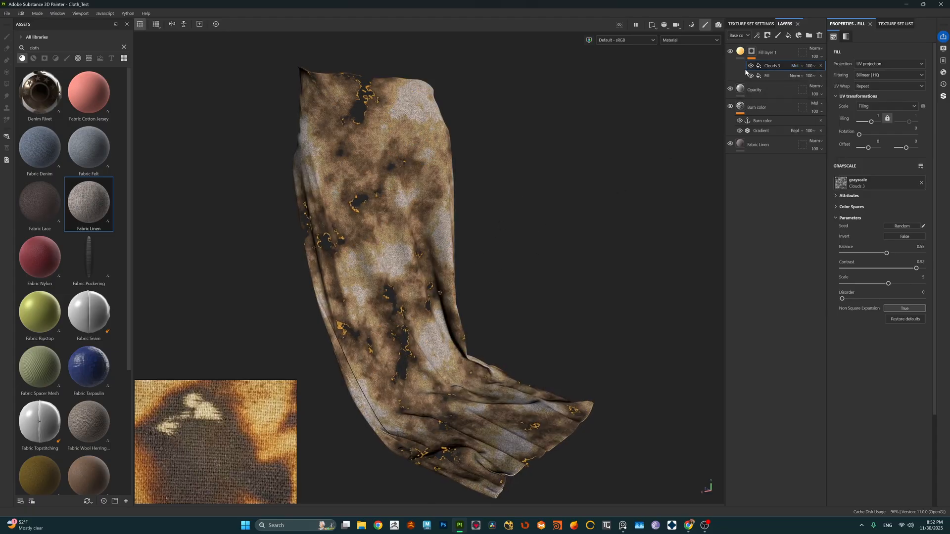
pyautogui.scroll(-2, 471, 237)
pyautogui.keyDown('alt'); pyautogui.moveTo(470, 237); pyautogui.dragTo(459, 286); pyautogui.keyUp('alt')
pyautogui.scroll(3, 412, 303)
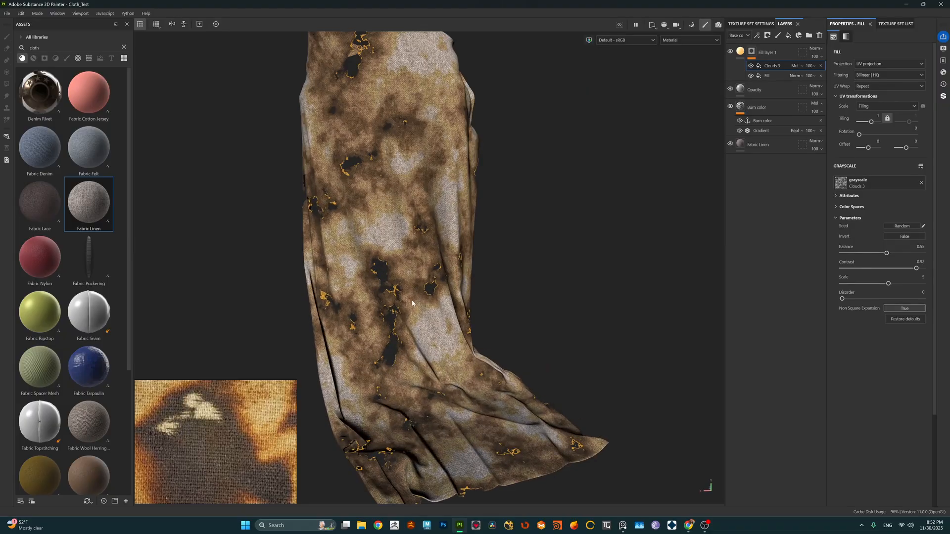
pyautogui.scroll(-2, 412, 303)
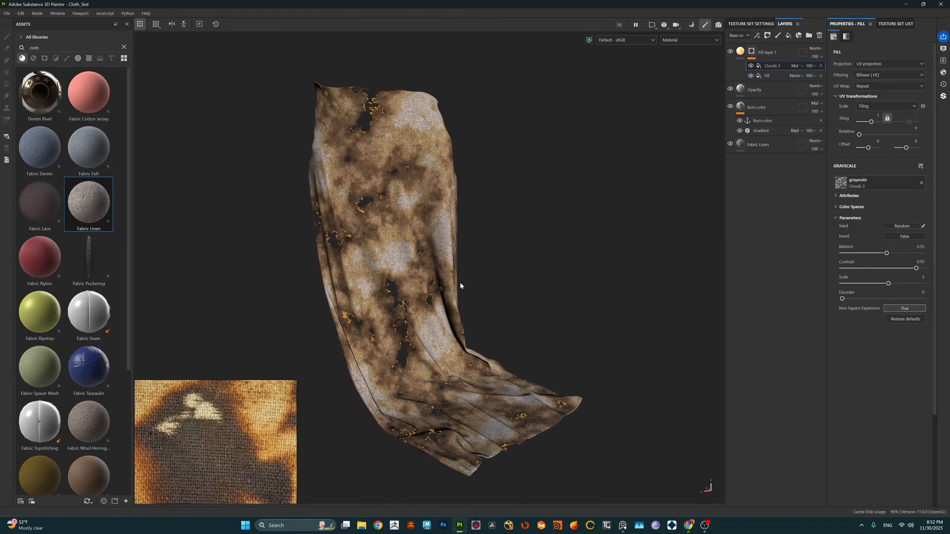
# Step: Increase the saturation of the emissive layer's orange color to 0.922
pyautogui.click(740, 51)
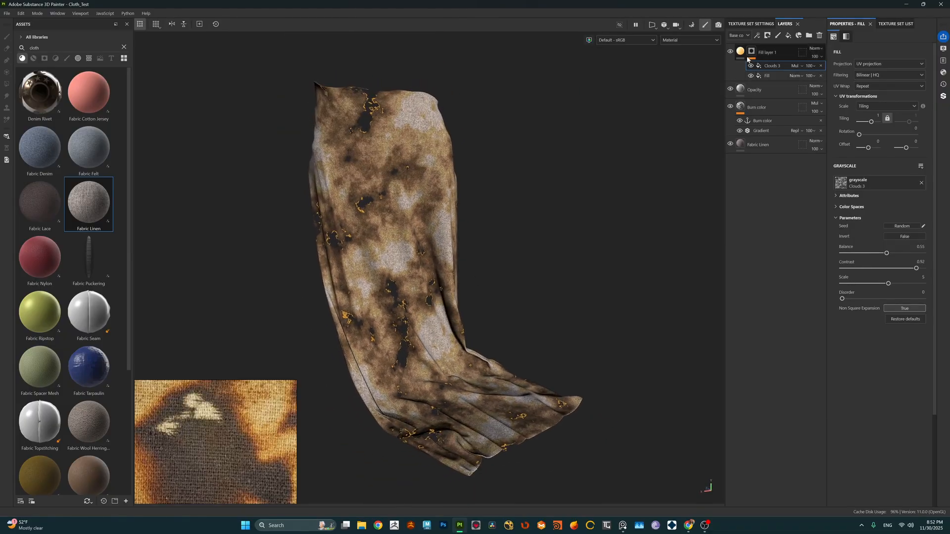
pyautogui.click(887, 247)
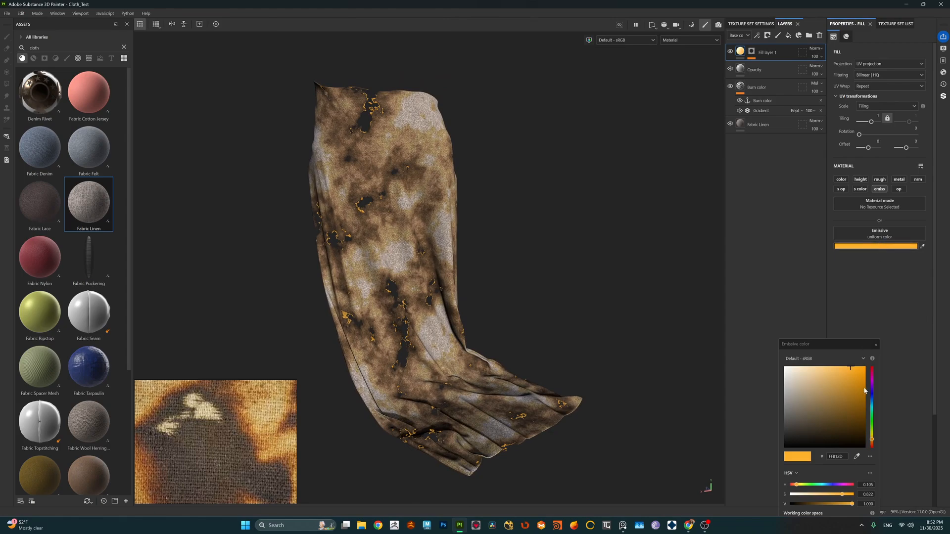
pyautogui.moveTo(852, 370); pyautogui.dragTo(856, 368)
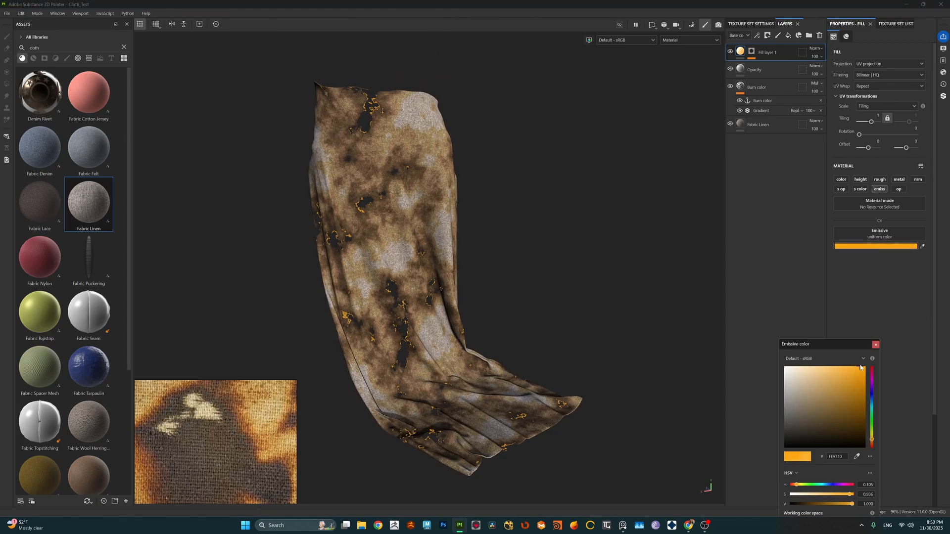
pyautogui.click(639, 301)
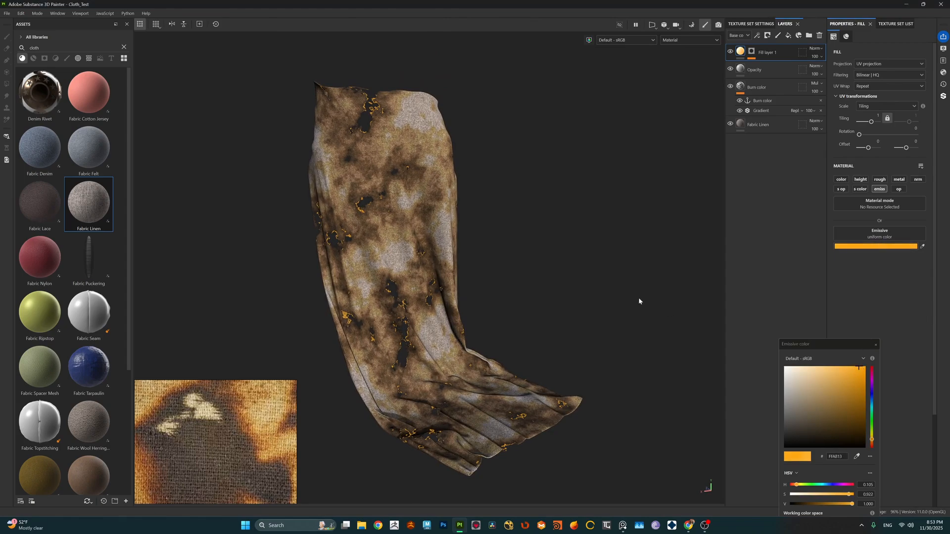
pyautogui.click(875, 345)
# Step: Examine the burn holes and their glowing edges on the cloth from different distances, angles and lighting directions
pyautogui.keyDown('alt'); pyautogui.moveTo(462, 259); pyautogui.dragTo(500, 303); pyautogui.keyUp('alt')
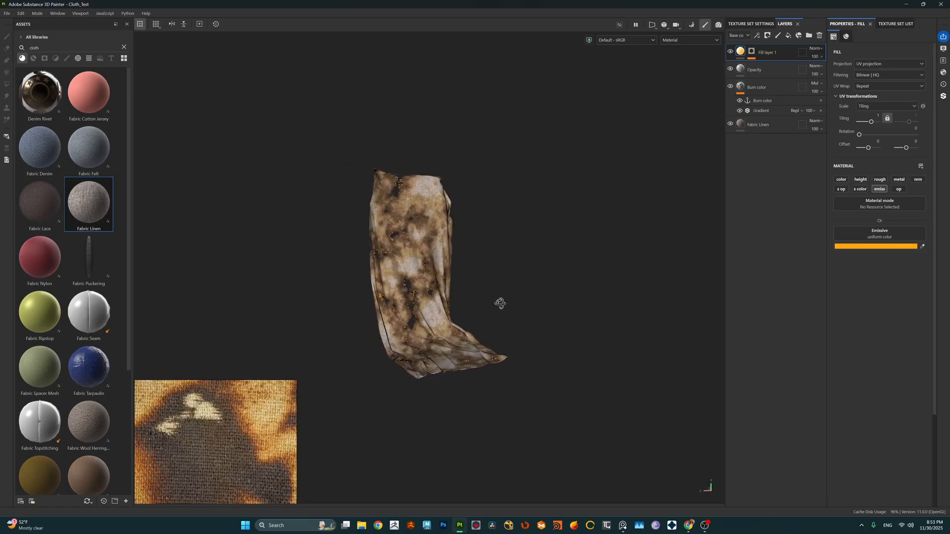
pyautogui.scroll(3, 405, 333)
pyautogui.scroll(6, 405, 333)
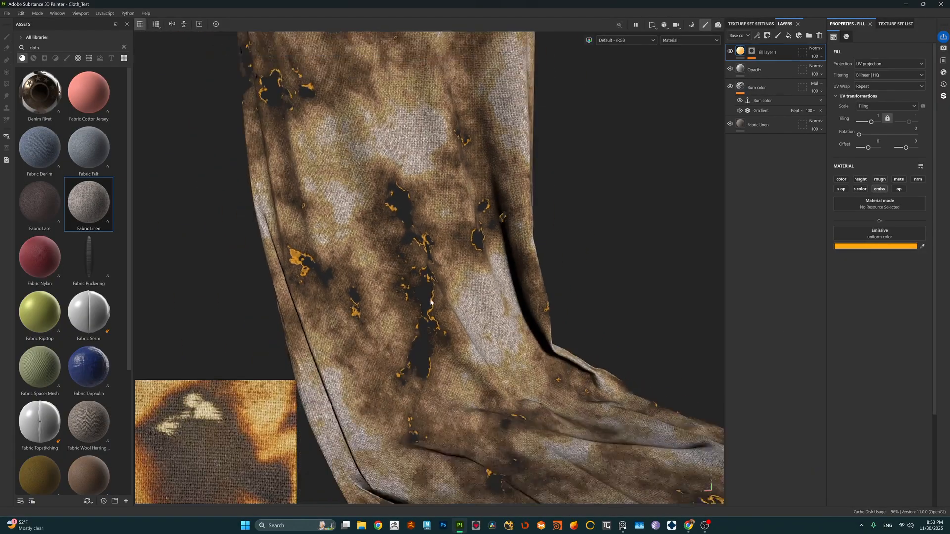
pyautogui.scroll(-6, 430, 302)
pyautogui.keyDown('alt'); pyautogui.moveTo(431, 305); pyautogui.dragTo(432, 321); pyautogui.keyUp('alt')
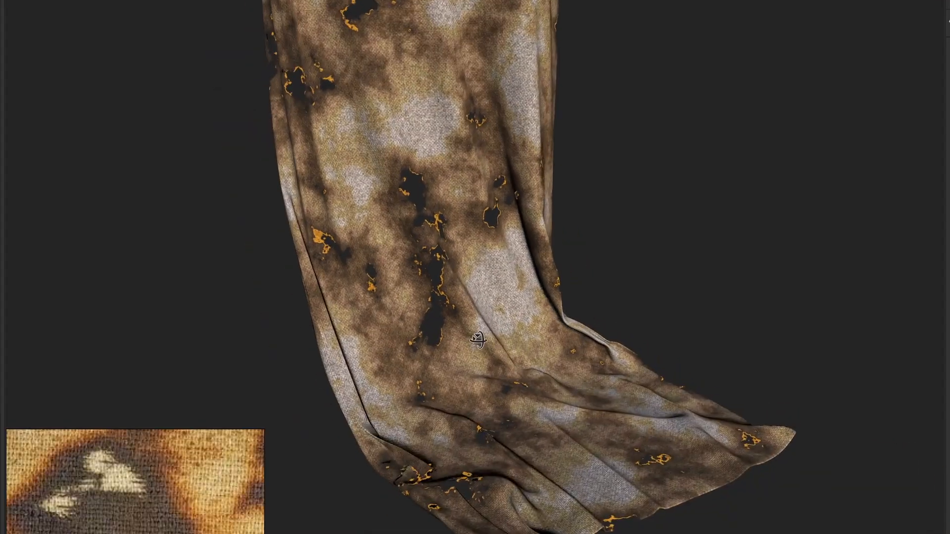
pyautogui.keyDown('shift'); pyautogui.moveTo(432, 321); pyautogui.dragTo(476, 305, button='right'); pyautogui.keyUp('shift')
pyautogui.keyDown('shift'); pyautogui.moveTo(549, 311); pyautogui.dragTo(474, 312, button='right'); pyautogui.keyUp('shift')
pyautogui.keyDown('alt'); pyautogui.moveTo(581, 223); pyautogui.dragTo(586, 289, button='middle'); pyautogui.keyUp('alt')
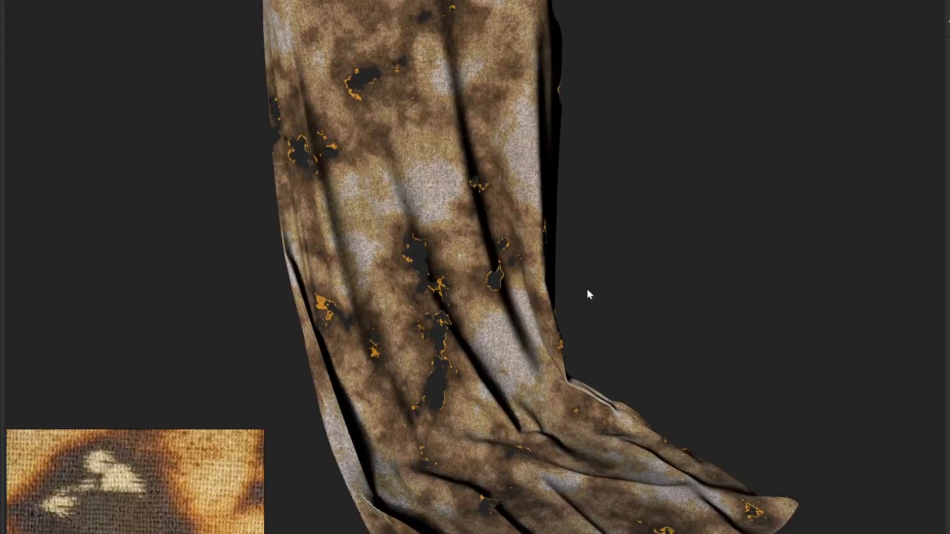
pyautogui.keyDown('alt'); pyautogui.moveTo(586, 288); pyautogui.dragTo(574, 264); pyautogui.keyUp('alt')
pyautogui.scroll(3, 494, 286)
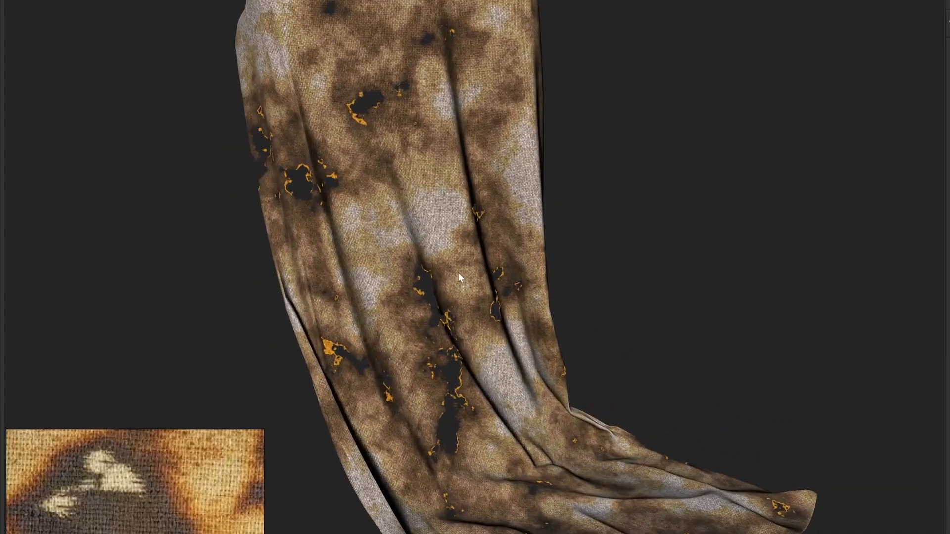
pyautogui.keyDown('alt'); pyautogui.moveTo(459, 274); pyautogui.dragTo(304, 301); pyautogui.keyUp('alt')
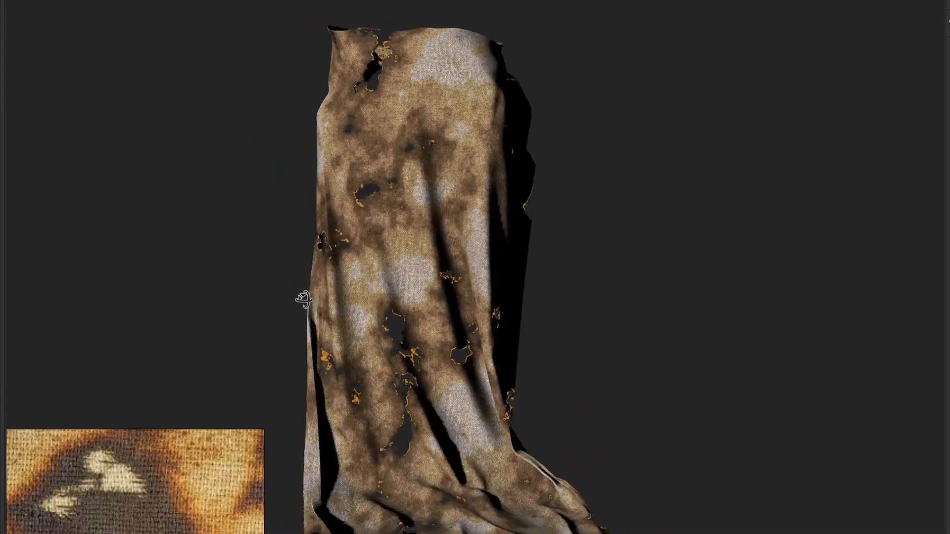
pyautogui.keyDown('alt'); pyautogui.moveTo(437, 324); pyautogui.dragTo(455, 310, button='middle'); pyautogui.keyUp('alt')
pyautogui.keyDown('alt'); pyautogui.moveTo(454, 310); pyautogui.dragTo(673, 333, button='right'); pyautogui.keyUp('alt')
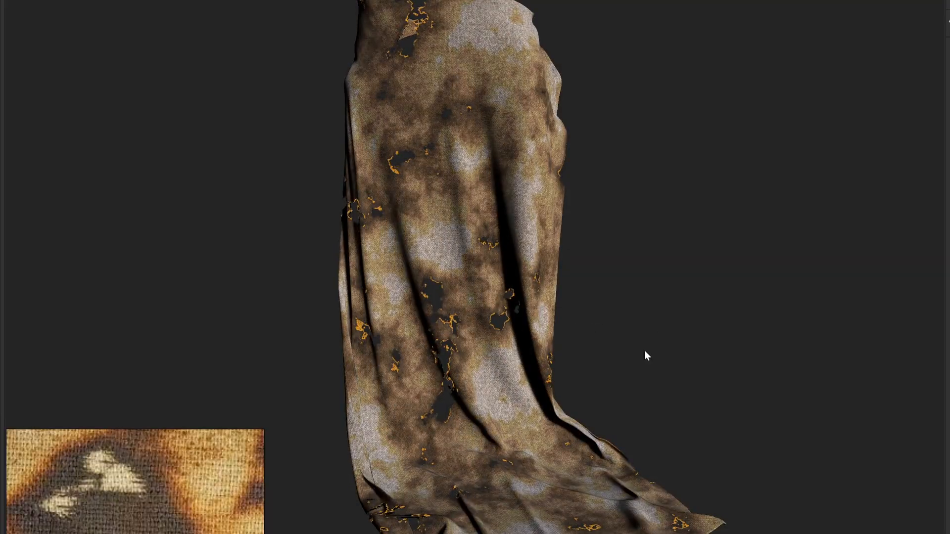
pyautogui.keyDown('alt'); pyautogui.moveTo(646, 352); pyautogui.dragTo(632, 342, button='middle'); pyautogui.keyUp('alt')
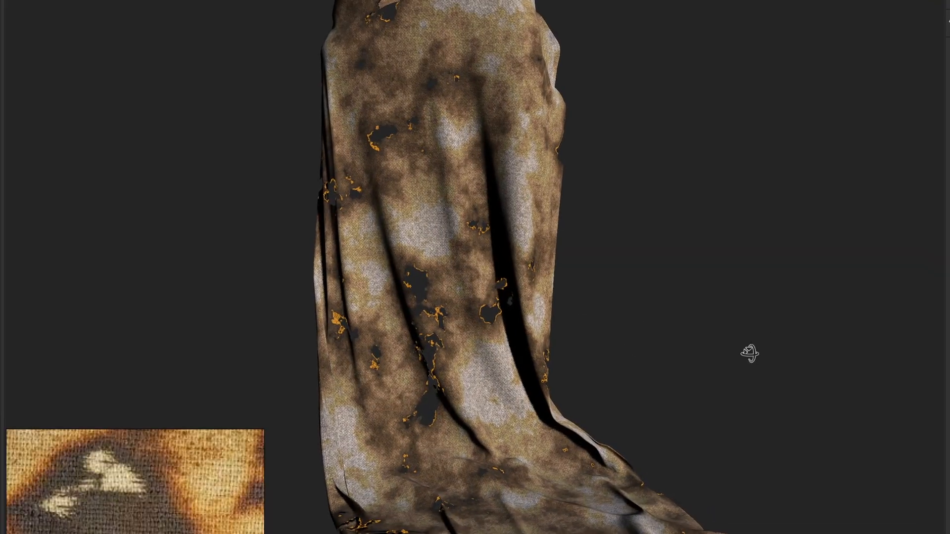
pyautogui.keyDown('alt'); pyautogui.moveTo(719, 355); pyautogui.dragTo(806, 335, button='middle'); pyautogui.keyUp('alt')
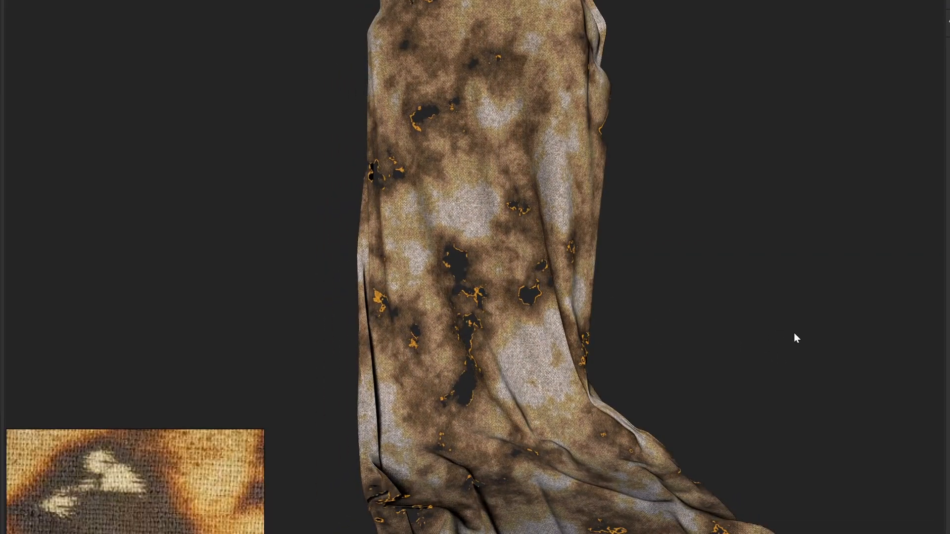